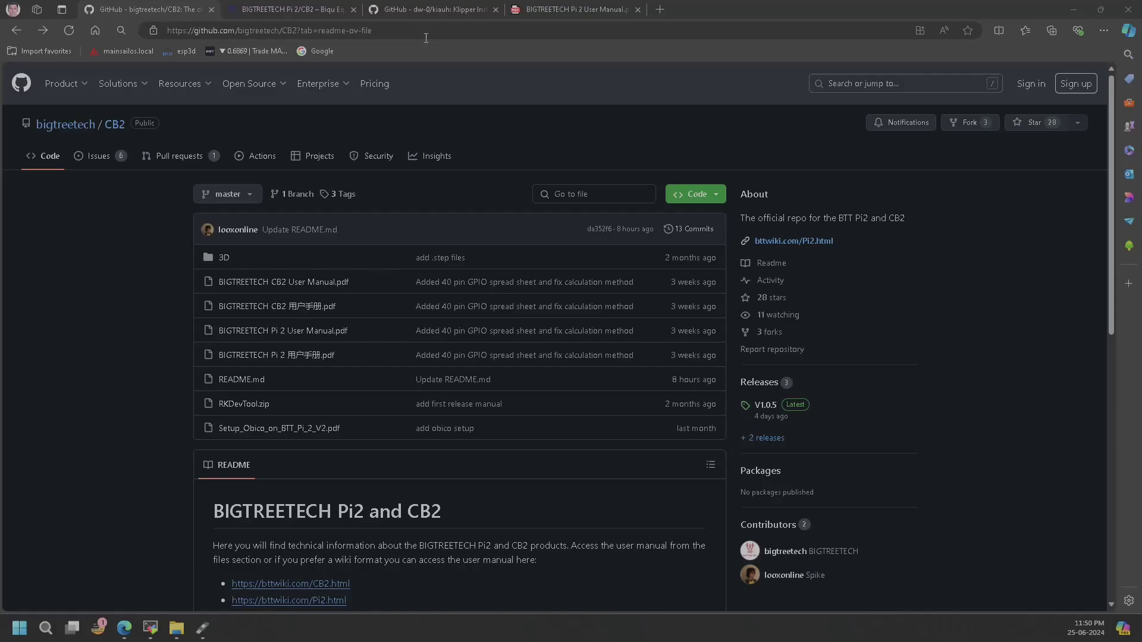
scroll(601, 158, down, 1)
scroll(585, 159, up, 1)
scroll(56, 360, down, 1)
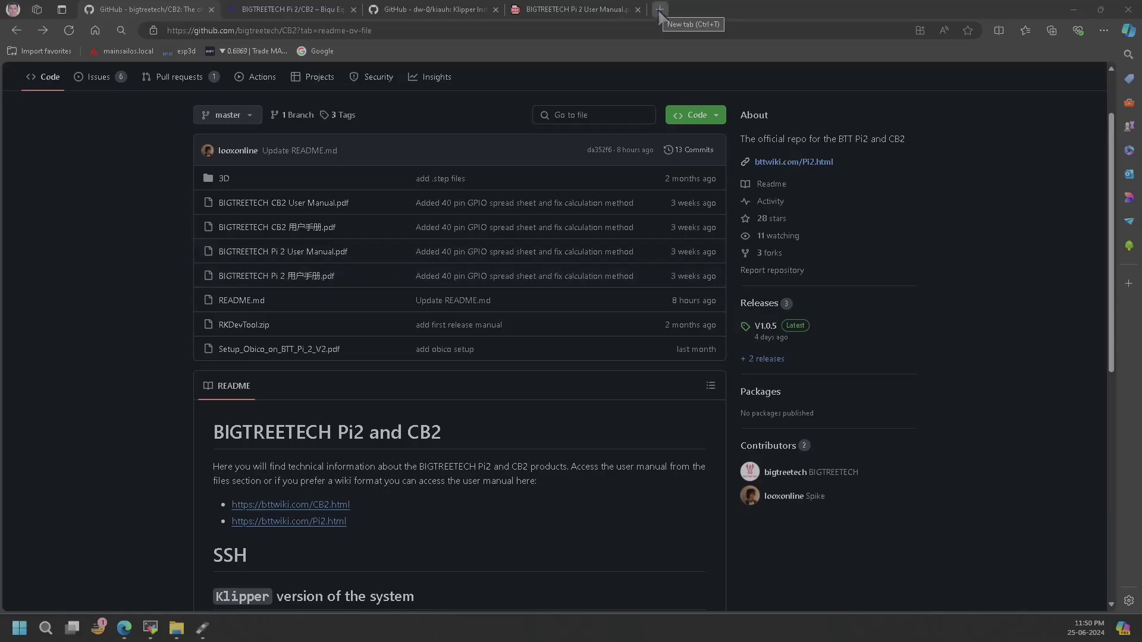
scroll(455, 285, down, 1)
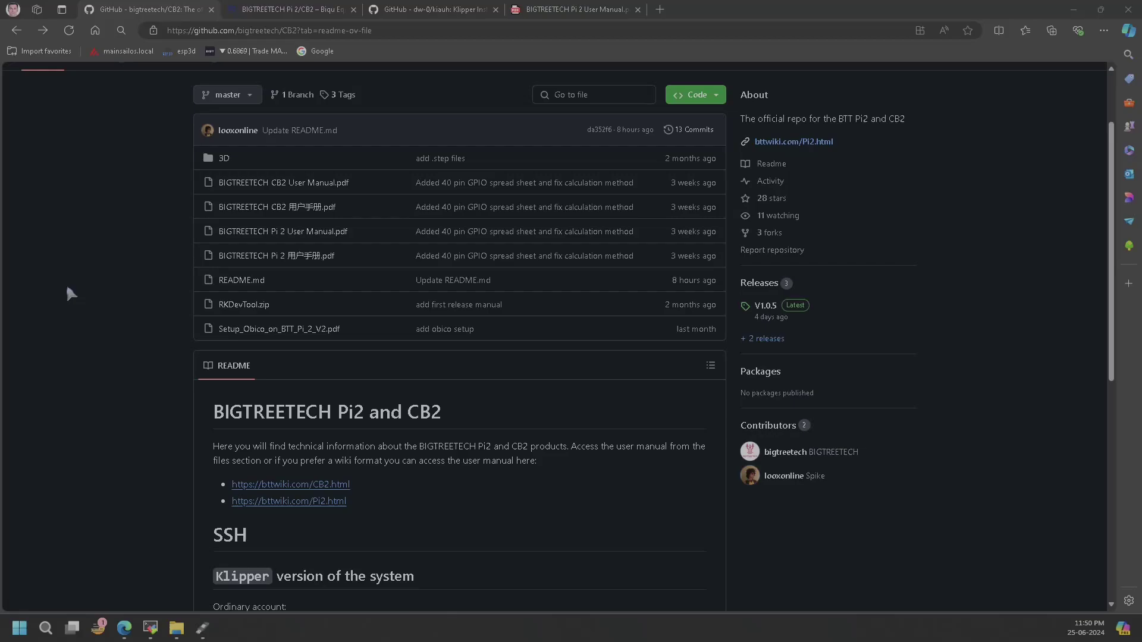
scroll(79, 265, down, 1)
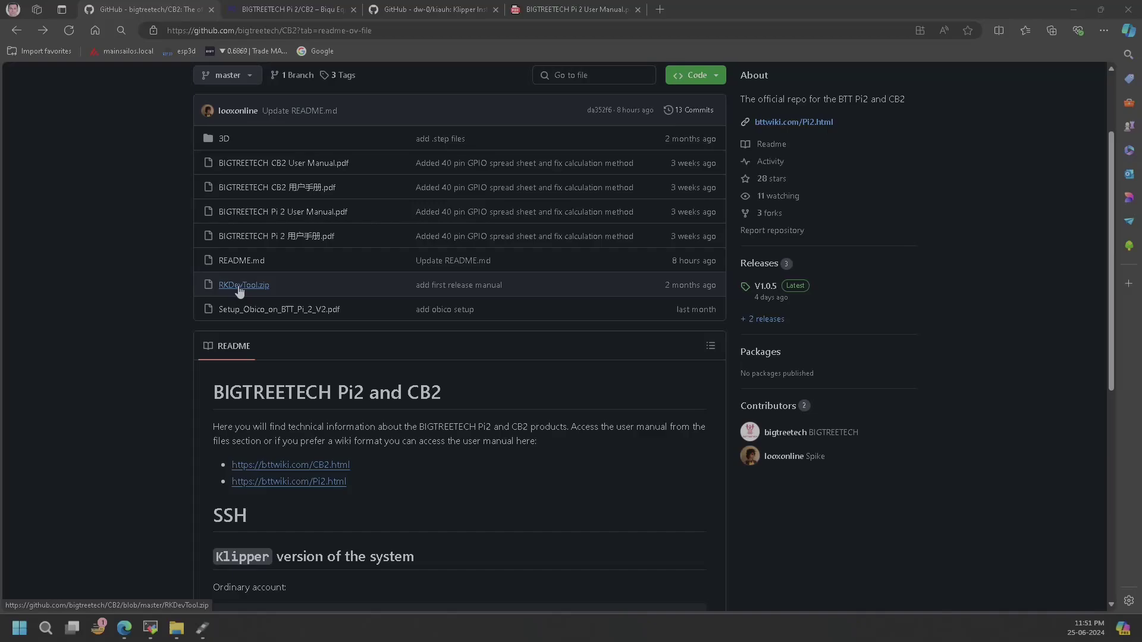
scroll(268, 293, down, 1)
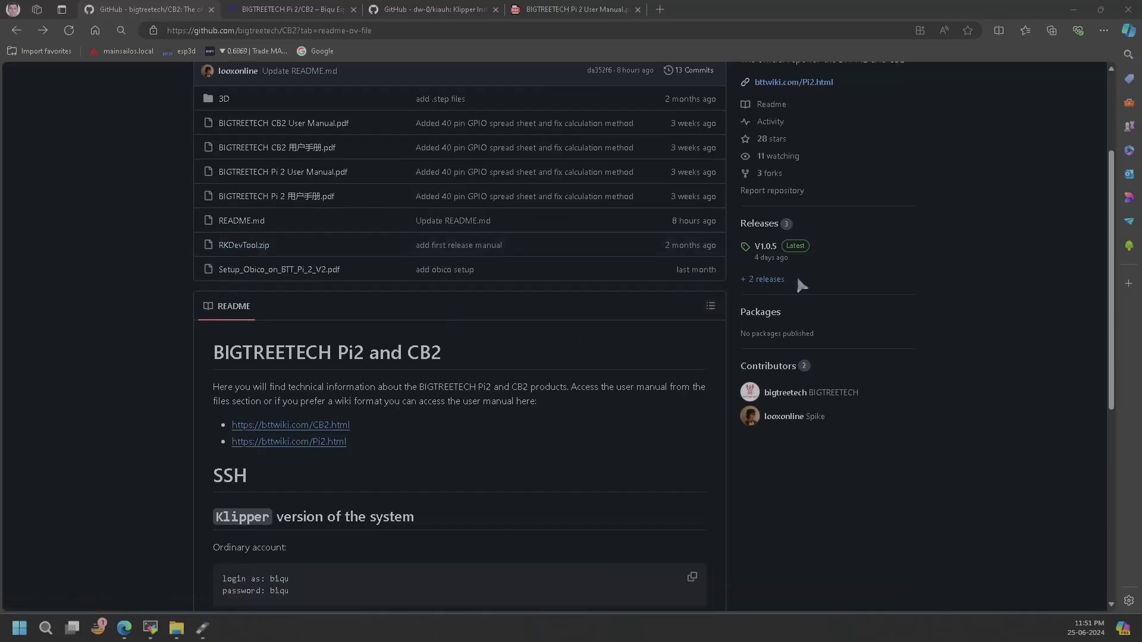
click(758, 249)
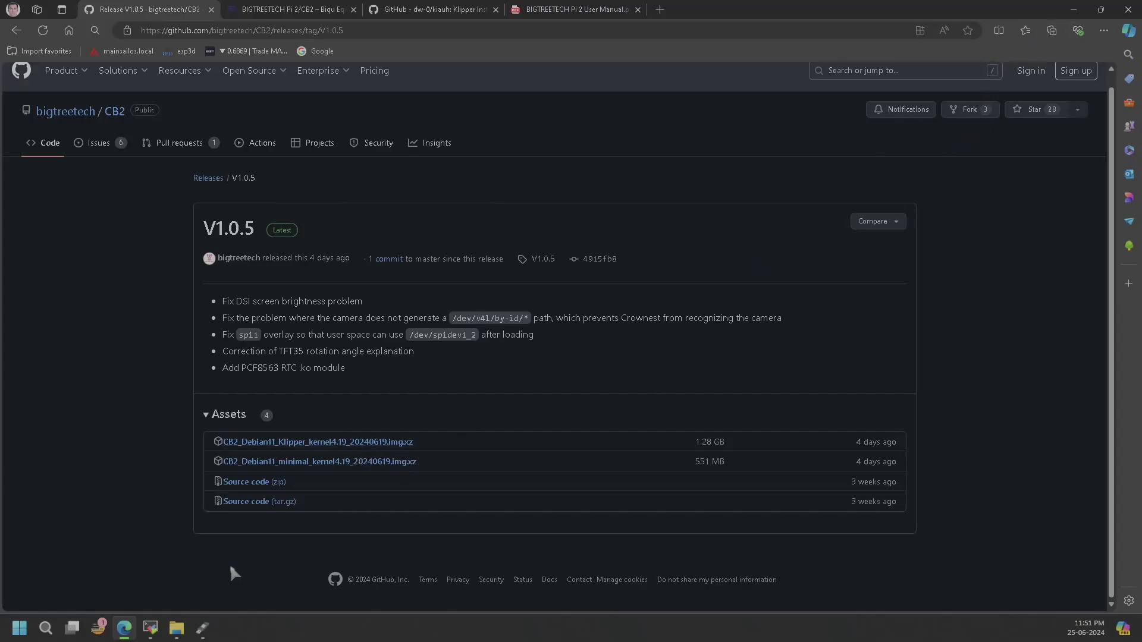
scroll(389, 367, up, 1)
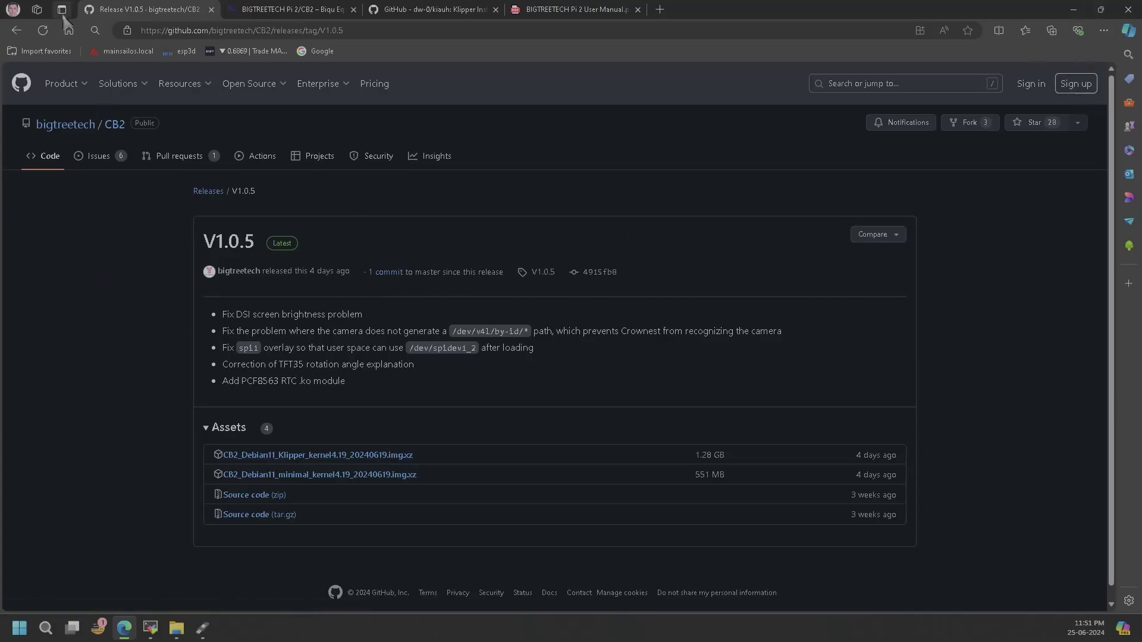
click(15, 32)
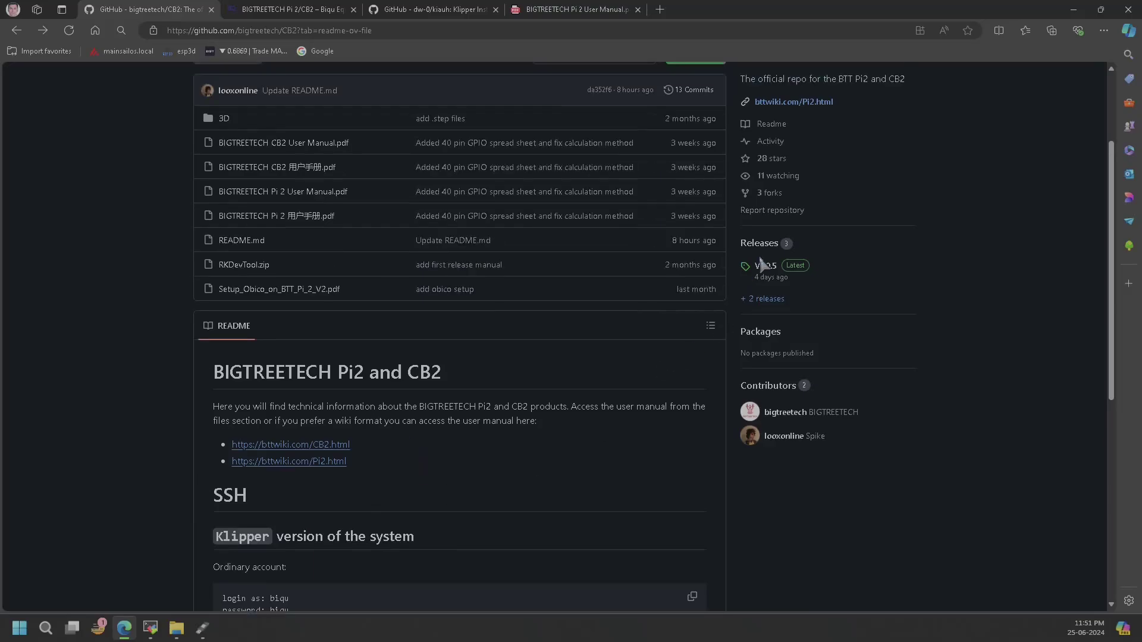
scroll(245, 461, down, 2)
scroll(245, 461, up, 3)
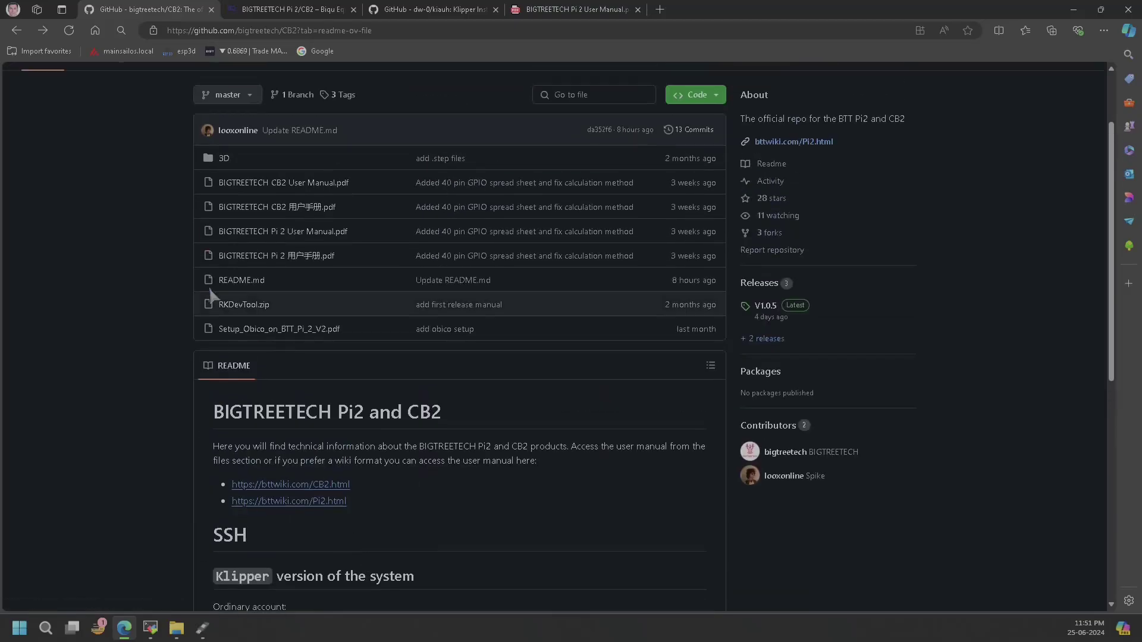
click(571, 9)
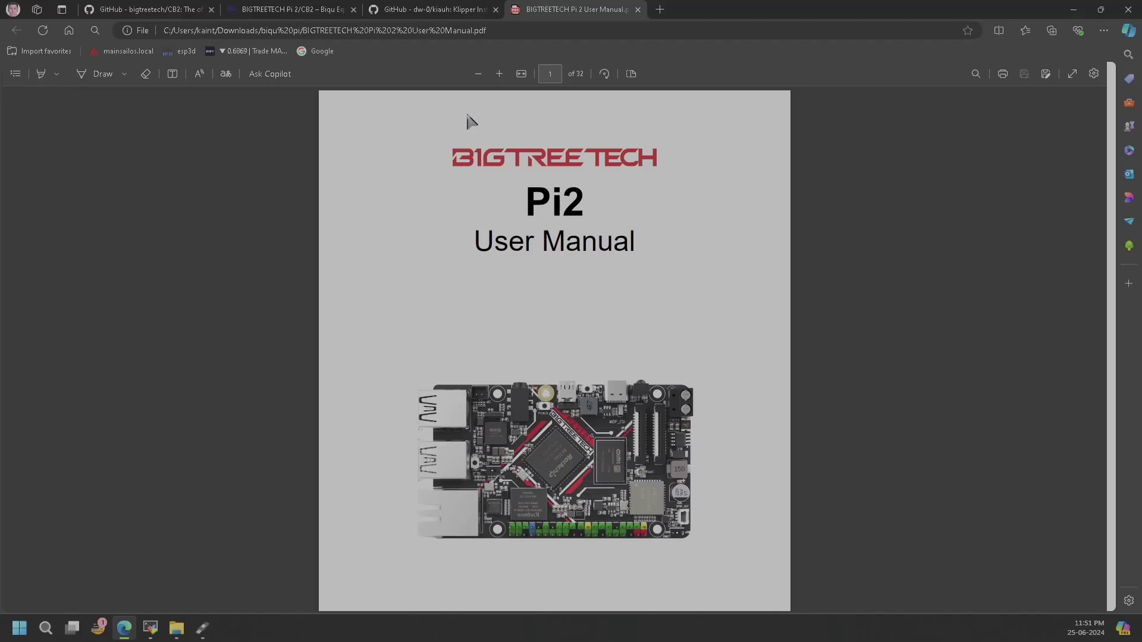
click(144, 14)
scroll(485, 413, down, 3)
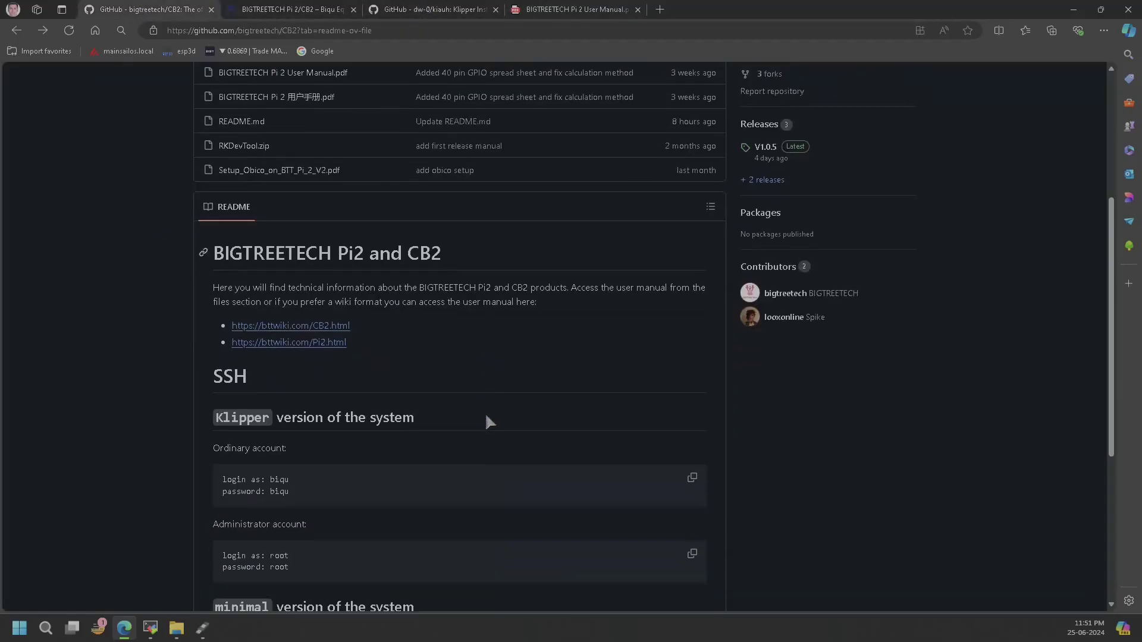
scroll(472, 420, up, 2)
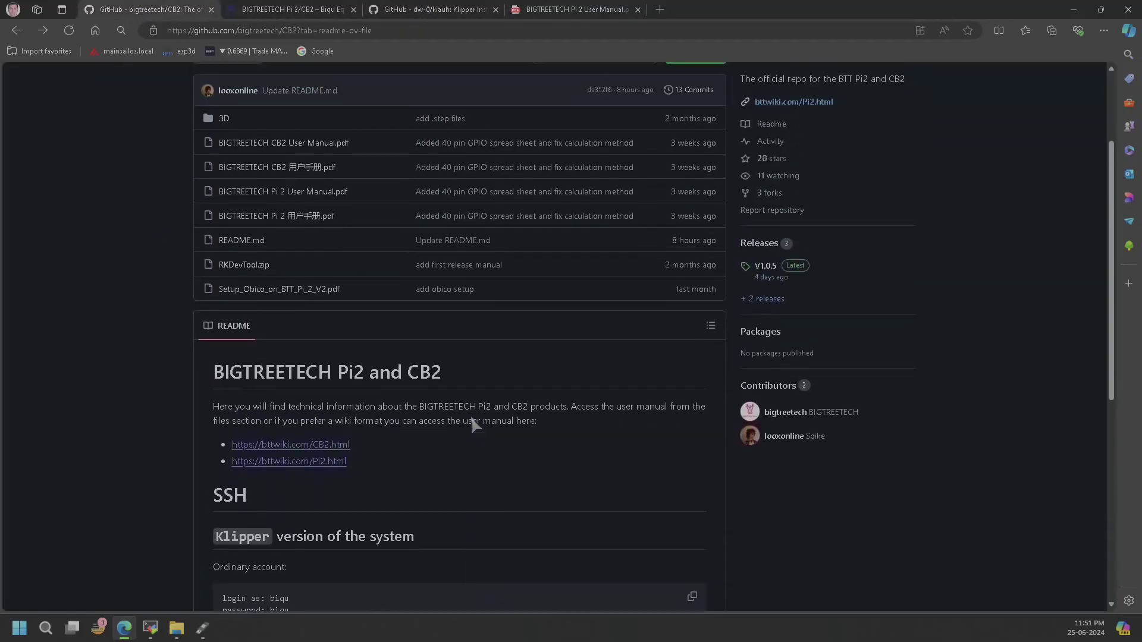
scroll(473, 419, down, 2)
scroll(470, 444, down, 2)
scroll(856, 140, up, 1)
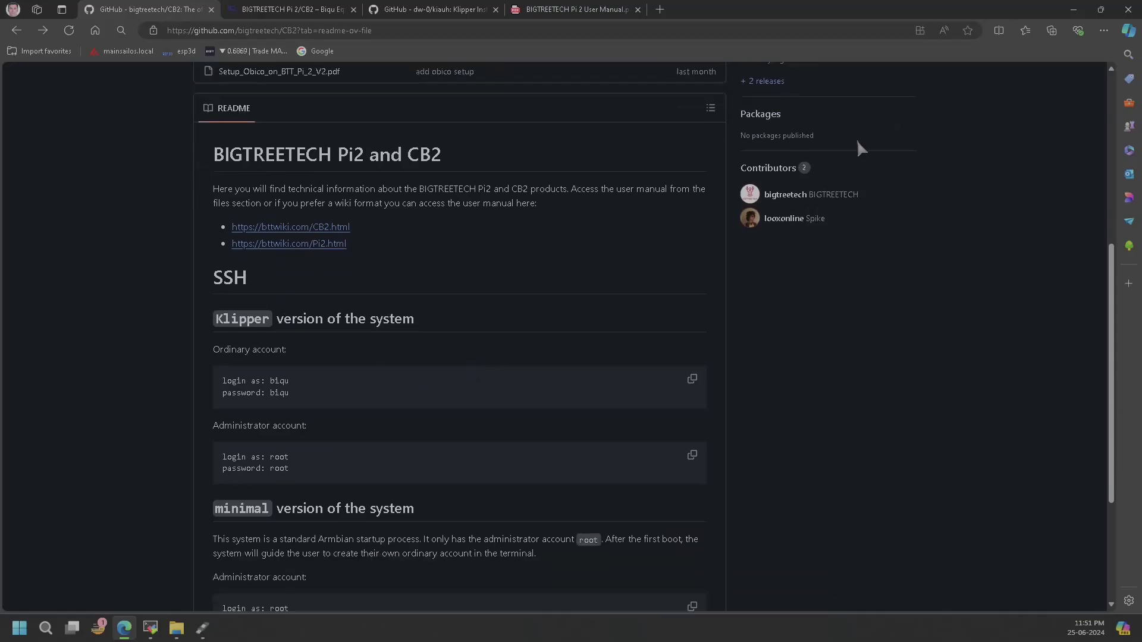
scroll(778, 186, up, 2)
scroll(466, 358, down, 3)
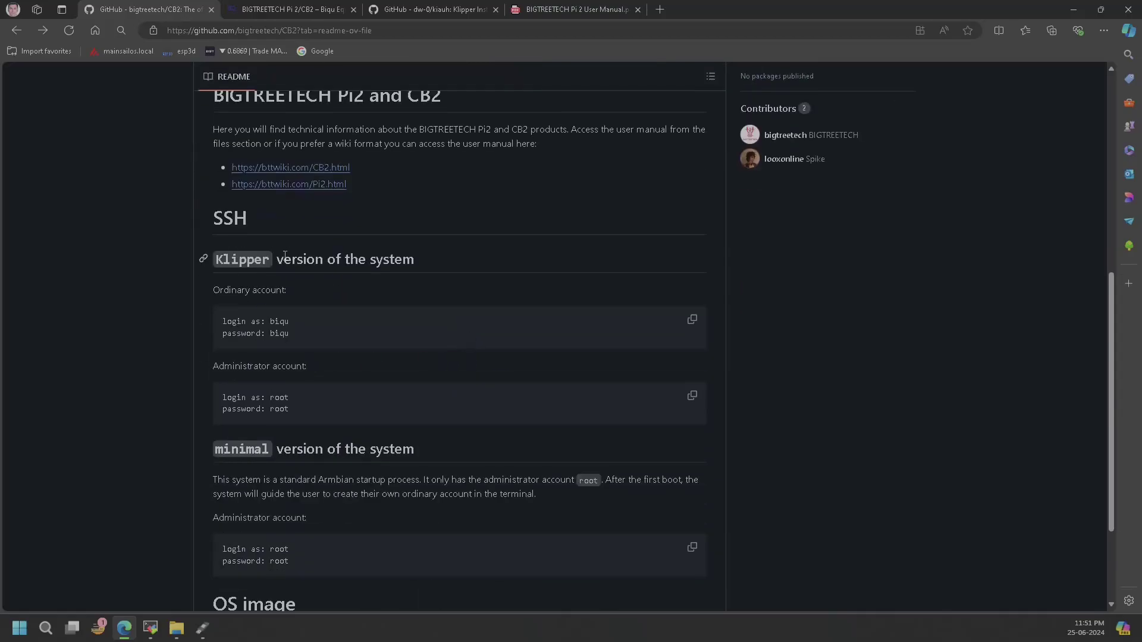
scroll(317, 262, down, 1)
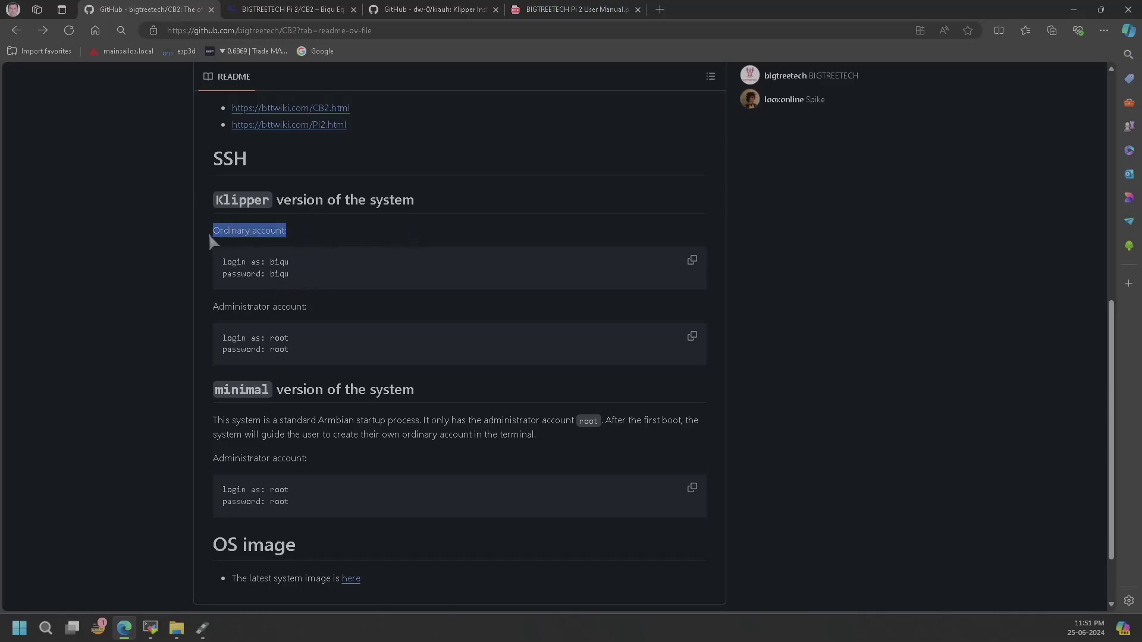
click(379, 345)
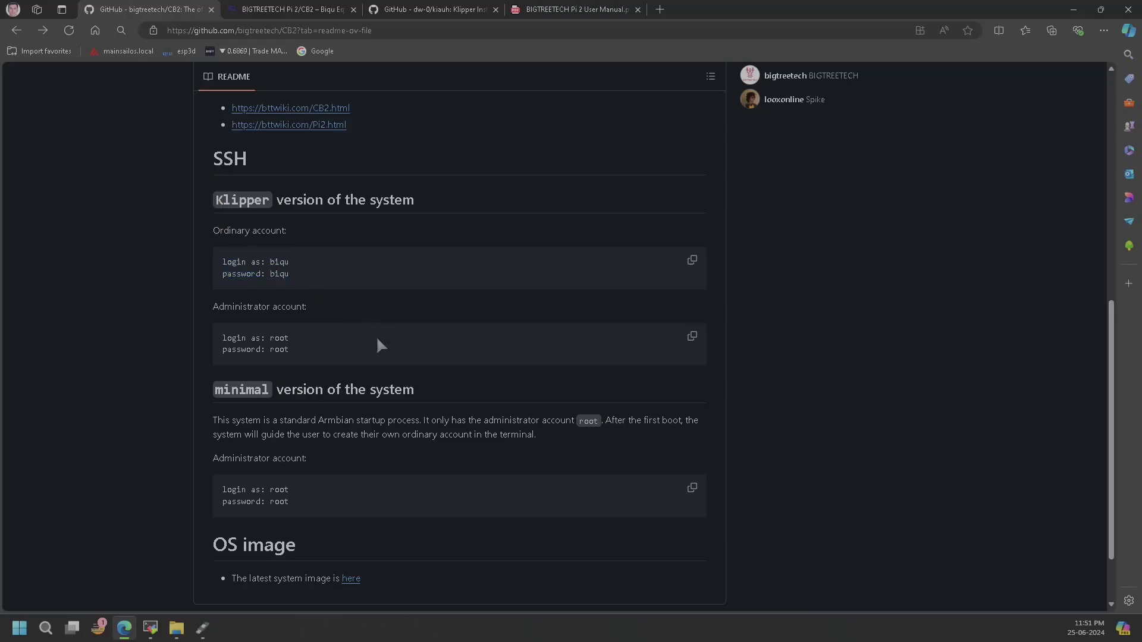
click(314, 510)
scroll(323, 500, down, 1)
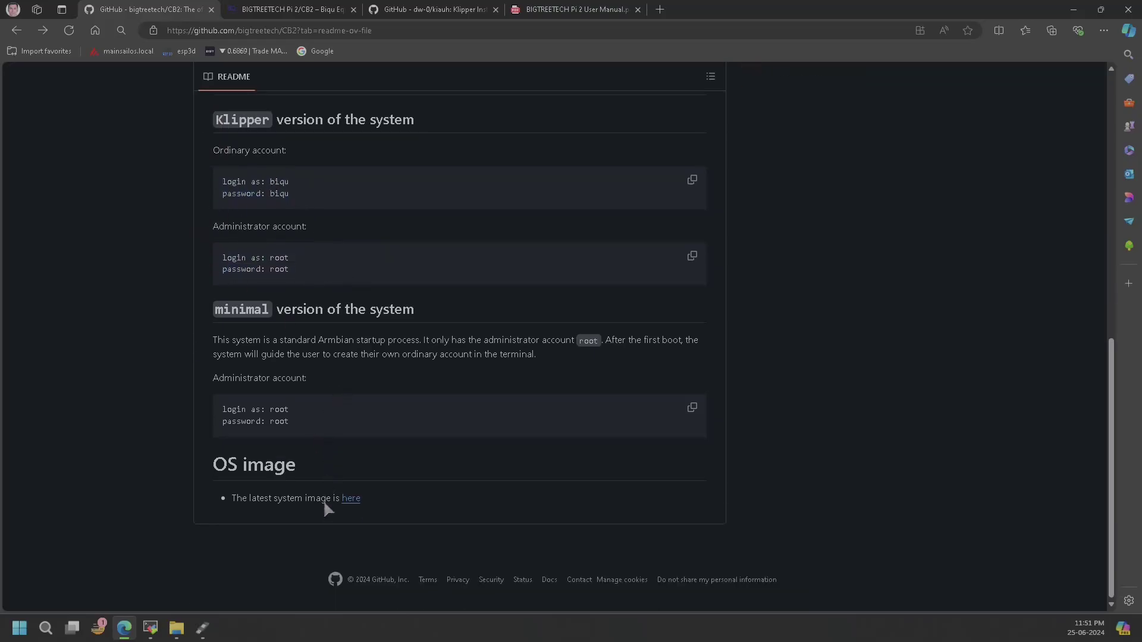
scroll(330, 509, up, 2)
scroll(340, 513, down, 2)
scroll(427, 409, up, 1)
scroll(426, 413, up, 1)
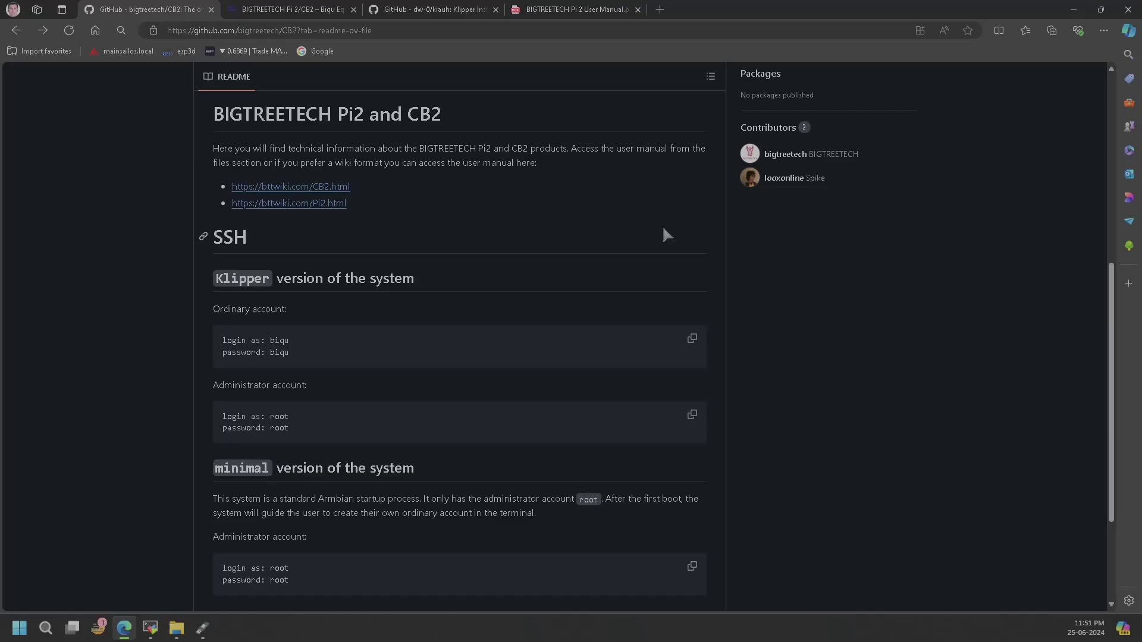
scroll(663, 234, up, 3)
scroll(663, 235, up, 2)
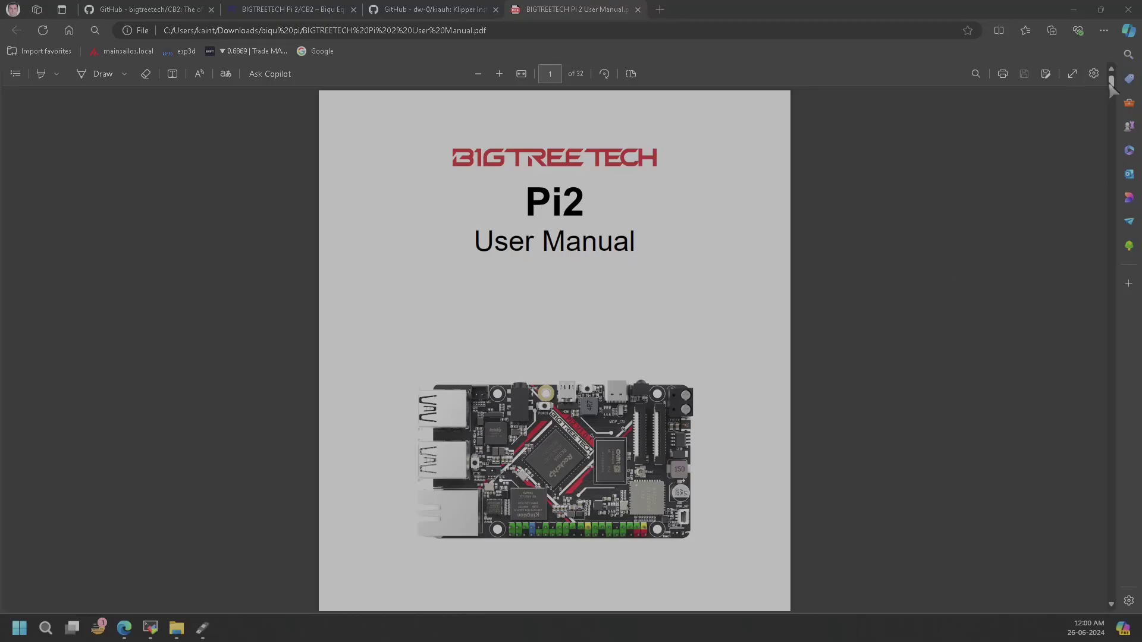
scroll(760, 331, down, 3)
scroll(760, 332, down, 3)
mouse_move(1110, 95)
mouse_down()
mouse_move(1124, 319)
mouse_move(1112, 592)
mouse_up()
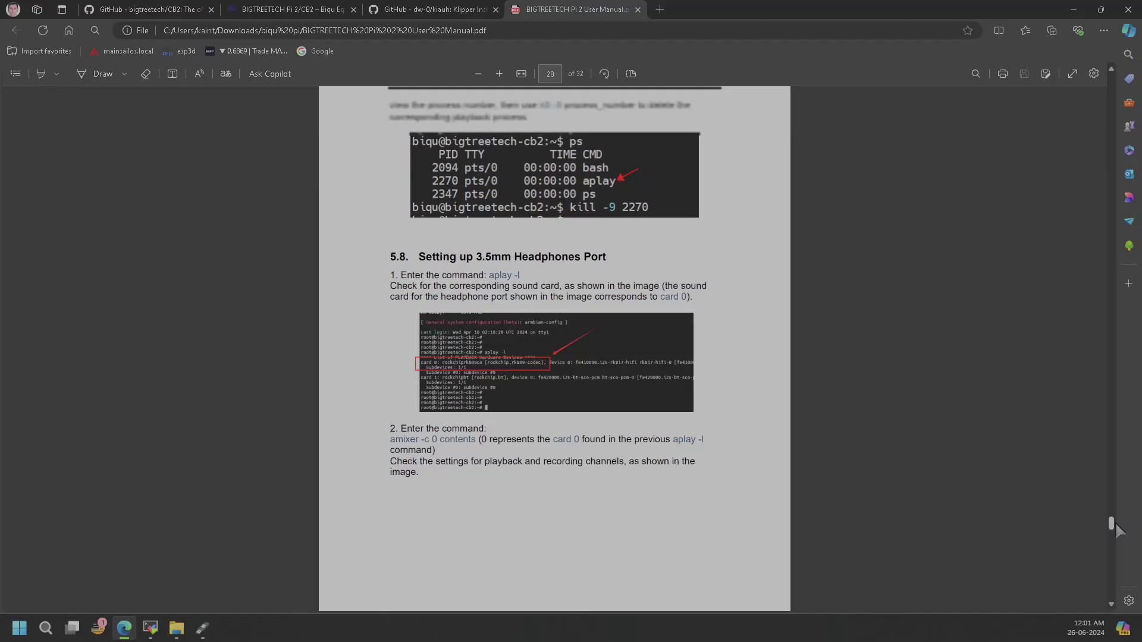
mouse_move(1115, 524)
mouse_down()
mouse_move(1067, 309)
mouse_move(1055, 423)
mouse_move(1084, 530)
mouse_move(1090, 73)
mouse_up()
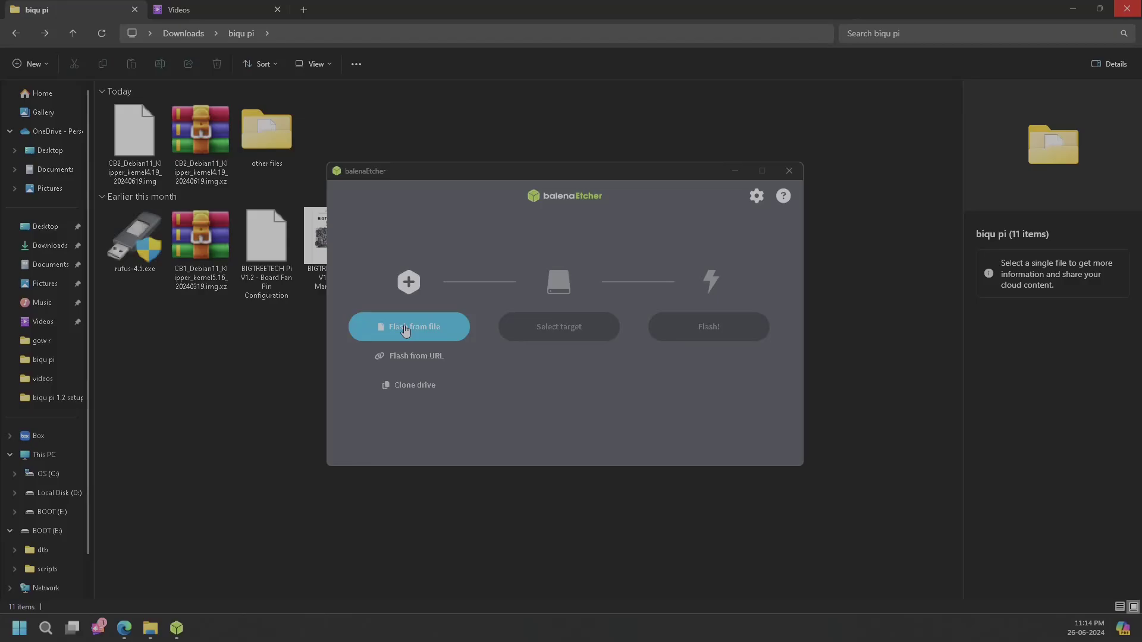
Choose CB2_Debian11_Klipper_kernel4.19_20240619.img via Flash from file
click(451, 334)
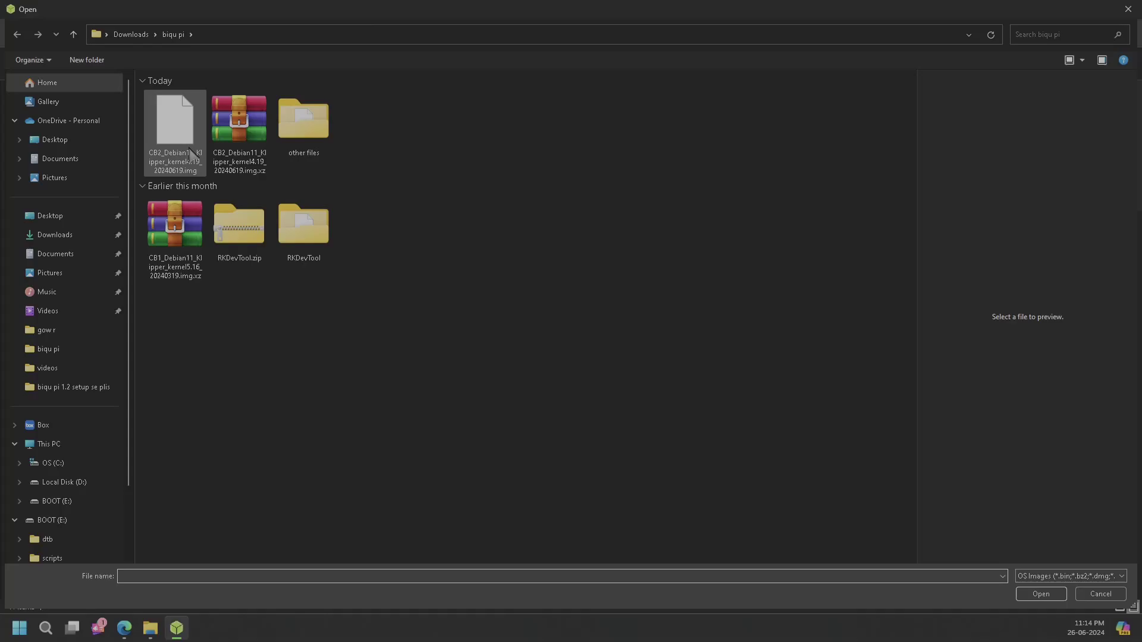
click(182, 157)
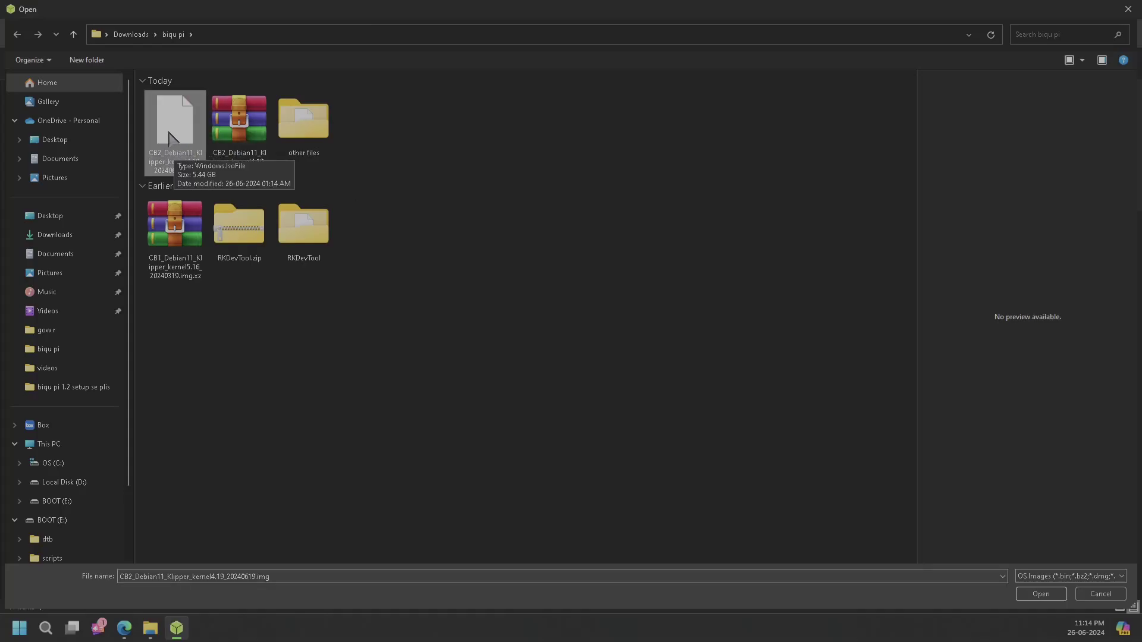
Confirm the image, select the USB storage device as target and start the flash
click(1043, 597)
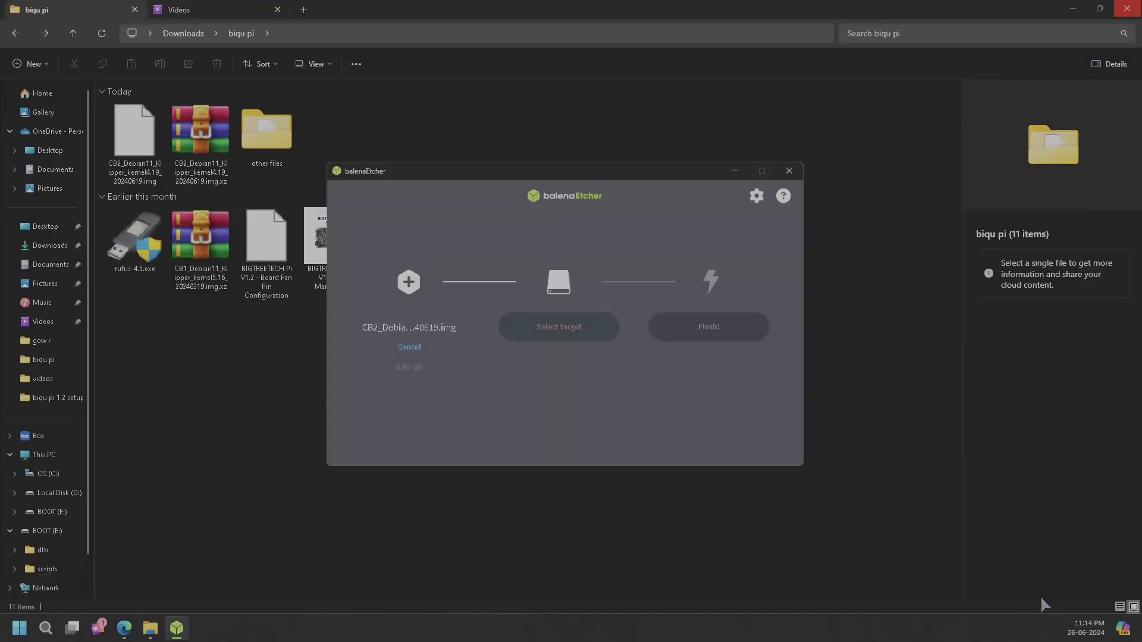
click(563, 337)
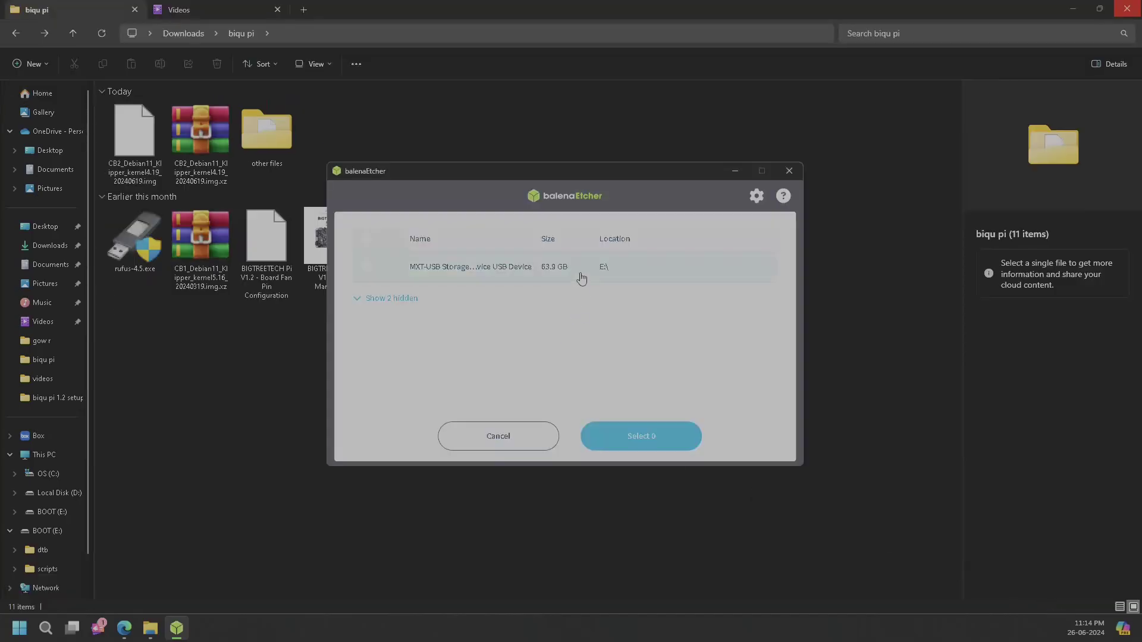
click(579, 273)
click(659, 443)
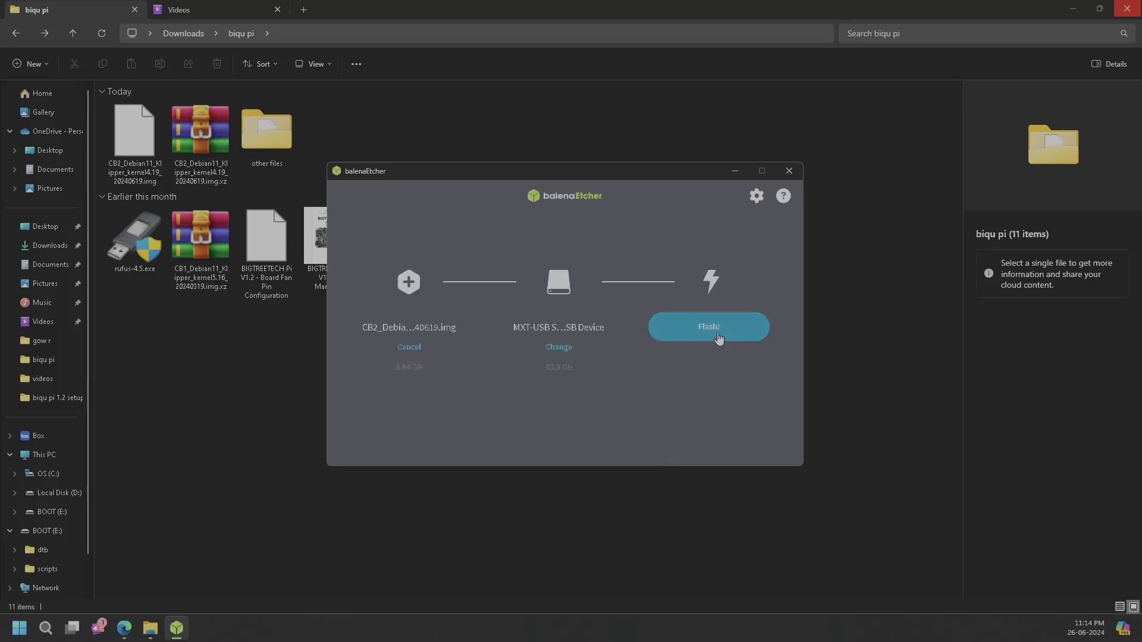
click(709, 327)
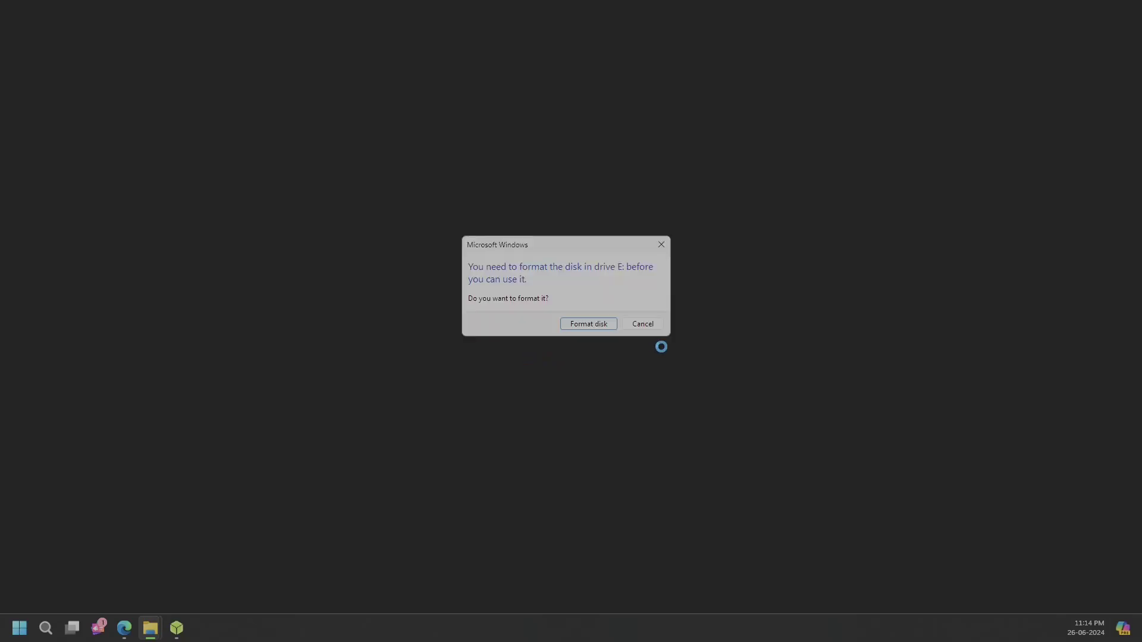
Cancel the format-disk prompt and dismiss the 'E:\ is not accessible' error
click(652, 327)
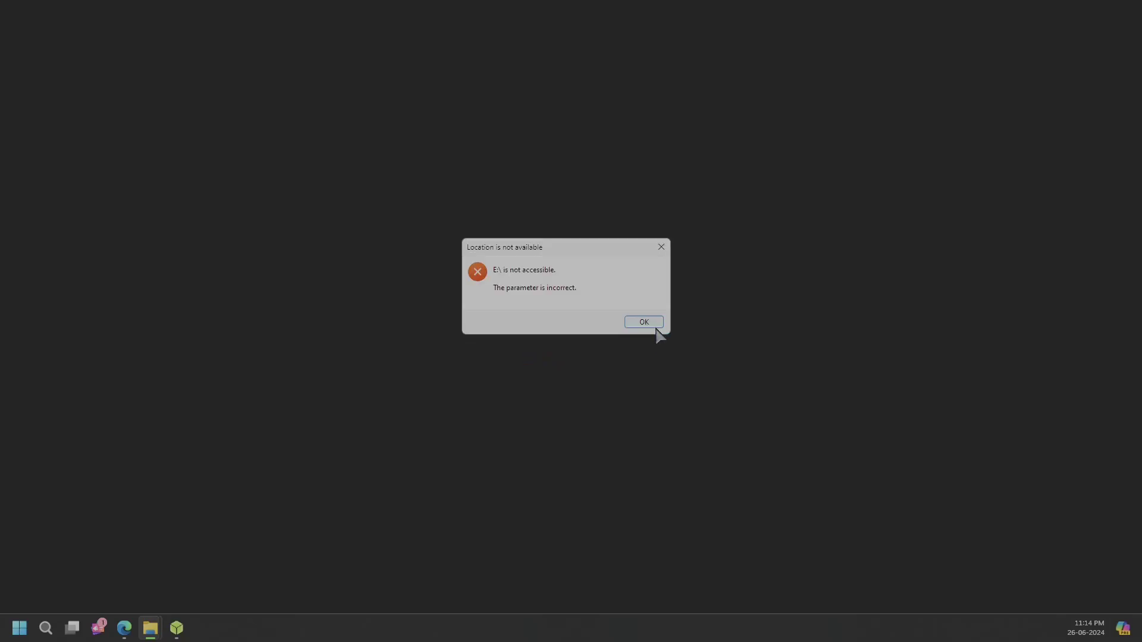
click(652, 326)
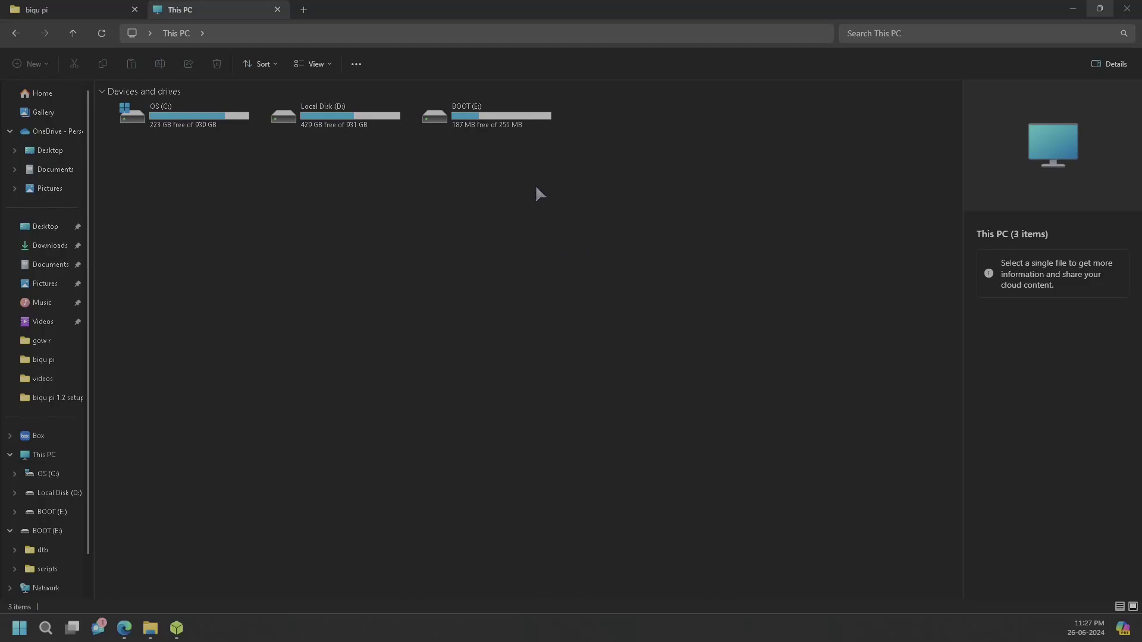
Open BOOT (E:) and open its system.cfg file
double_click(516, 130)
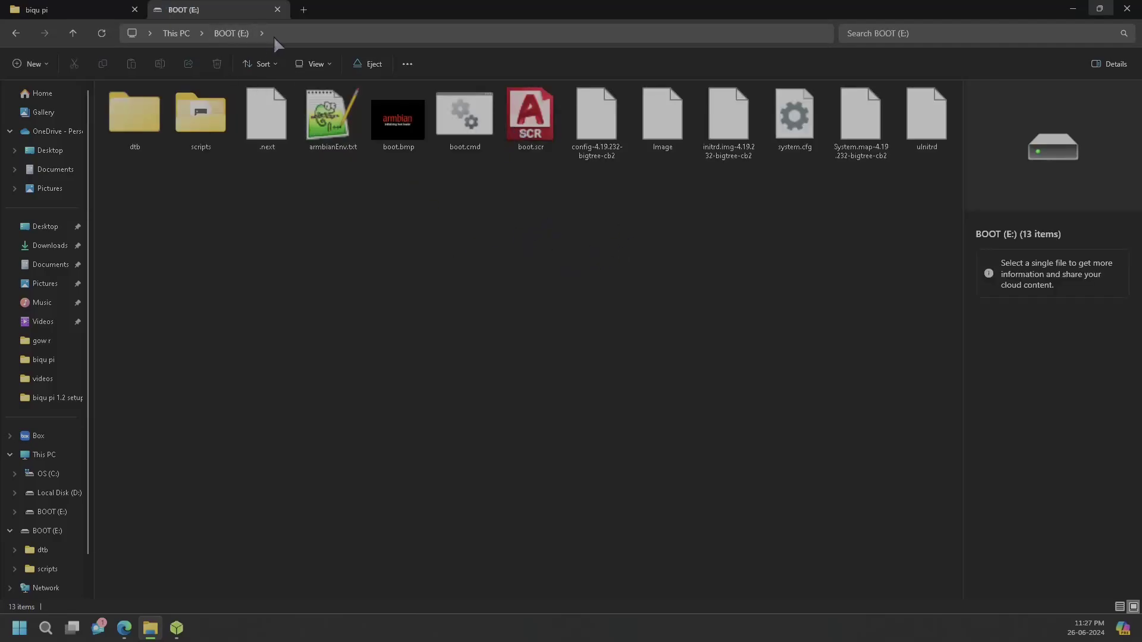
click(794, 143)
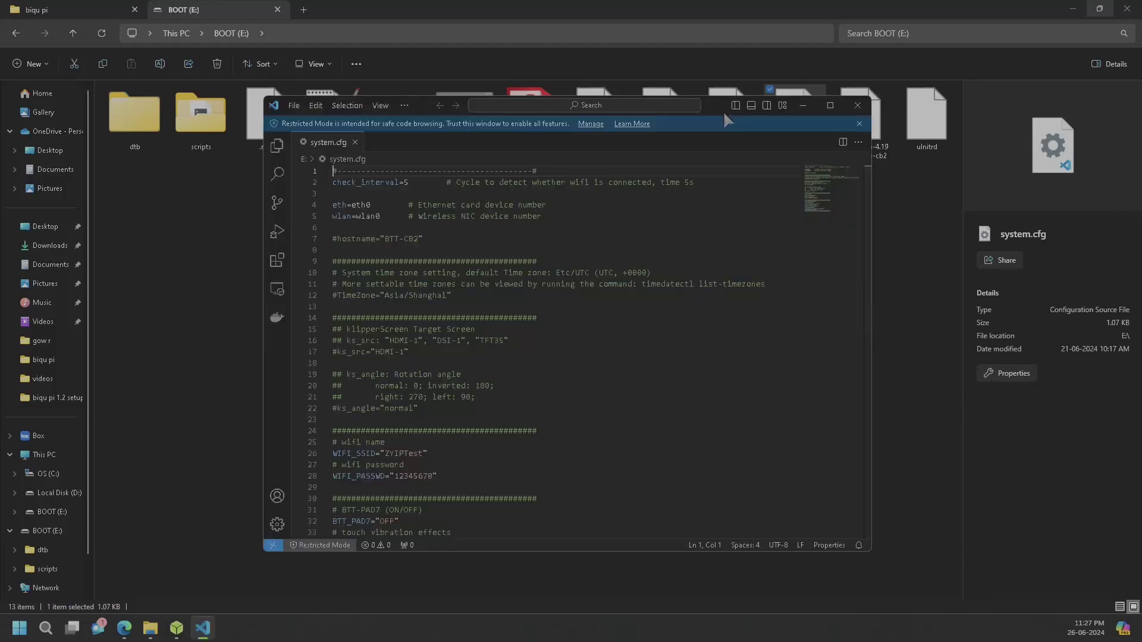
scroll(158, 449, down, 5)
scroll(160, 357, up, 3)
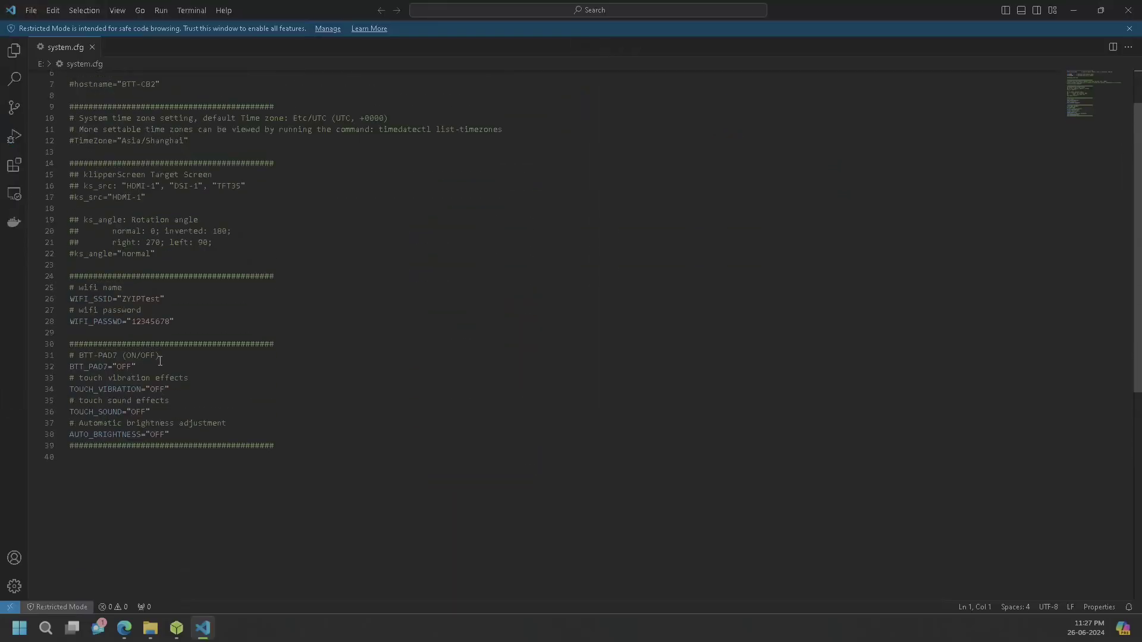
double_click(141, 301)
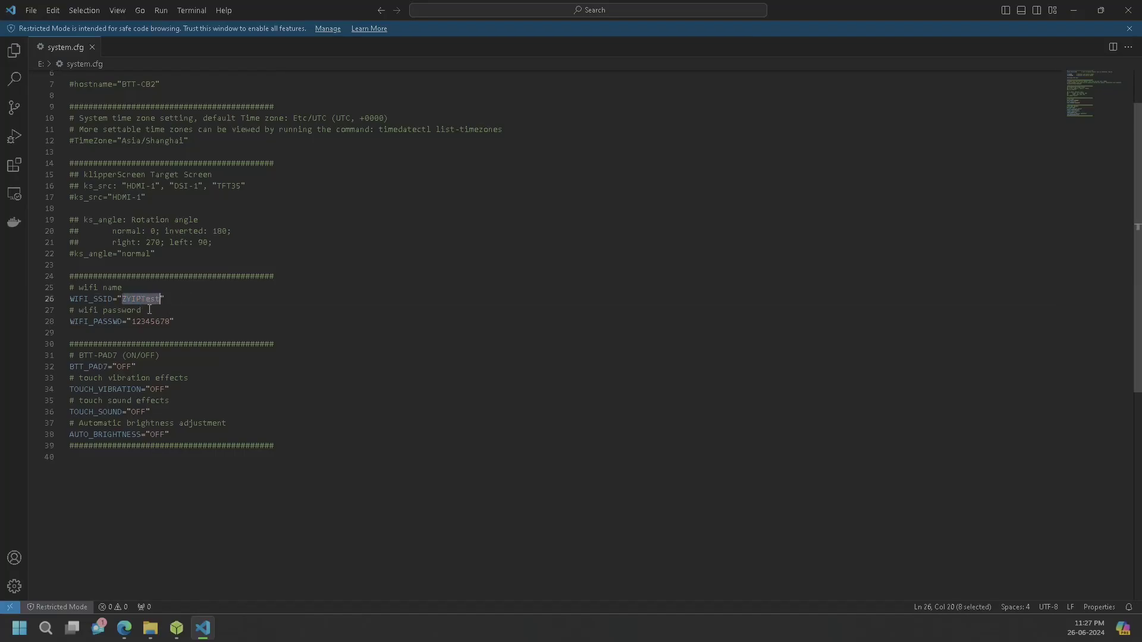
mouse_move(172, 321)
mouse_down()
mouse_move(135, 325)
mouse_move(165, 323)
mouse_up()
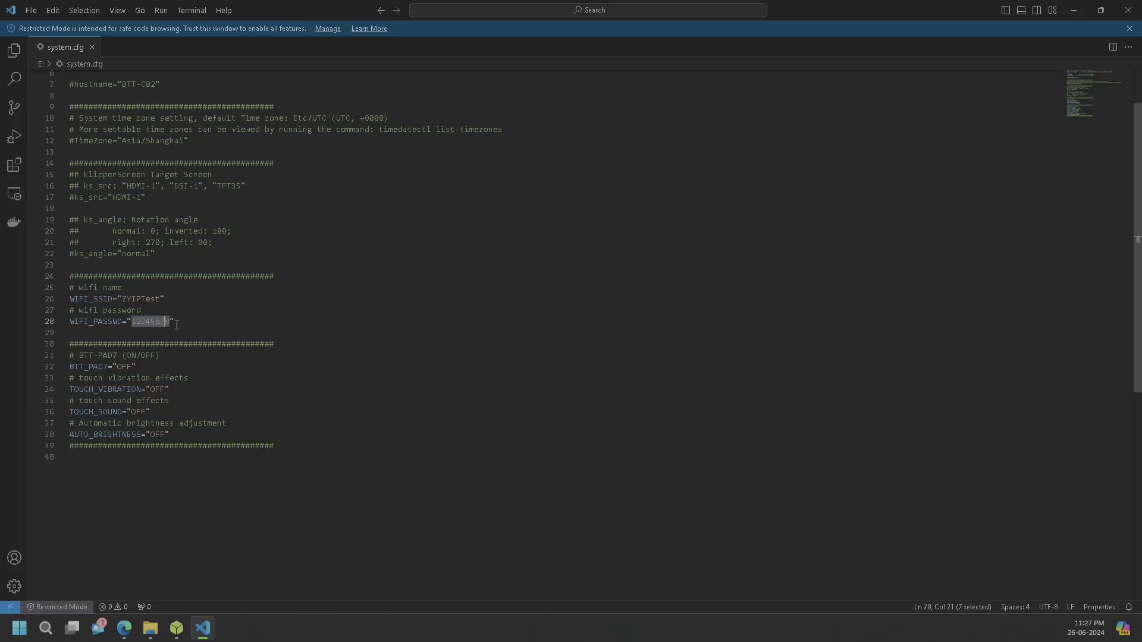
text(8)
click(175, 300)
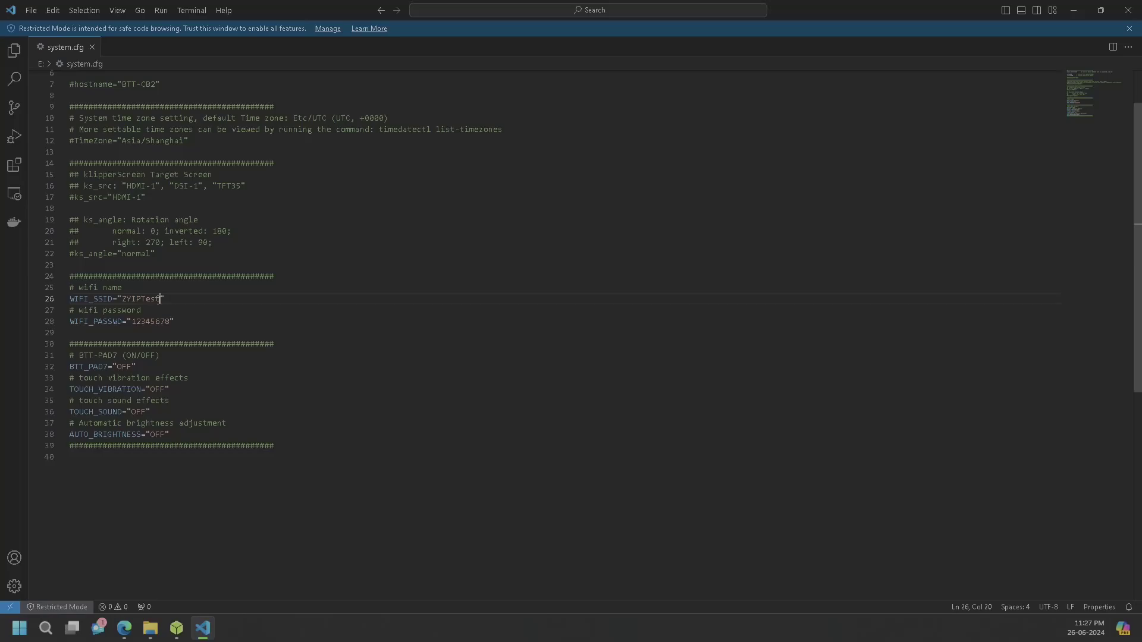
mouse_move(163, 299)
mouse_down()
mouse_move(122, 299)
mouse_move(163, 298)
mouse_up()
double_click(160, 321)
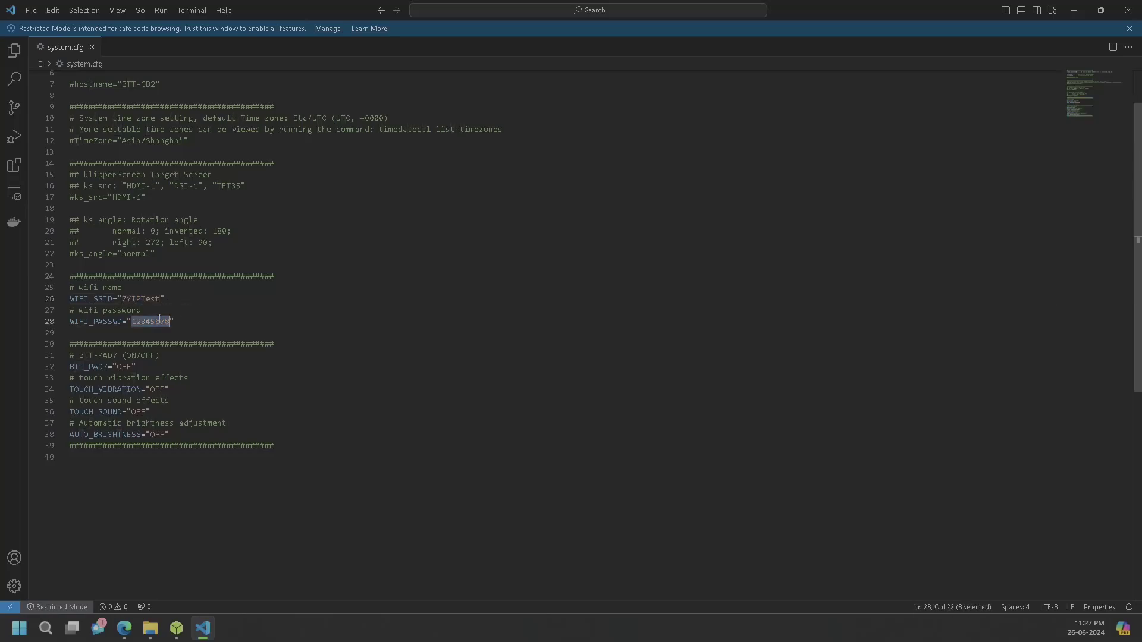
double_click(159, 299)
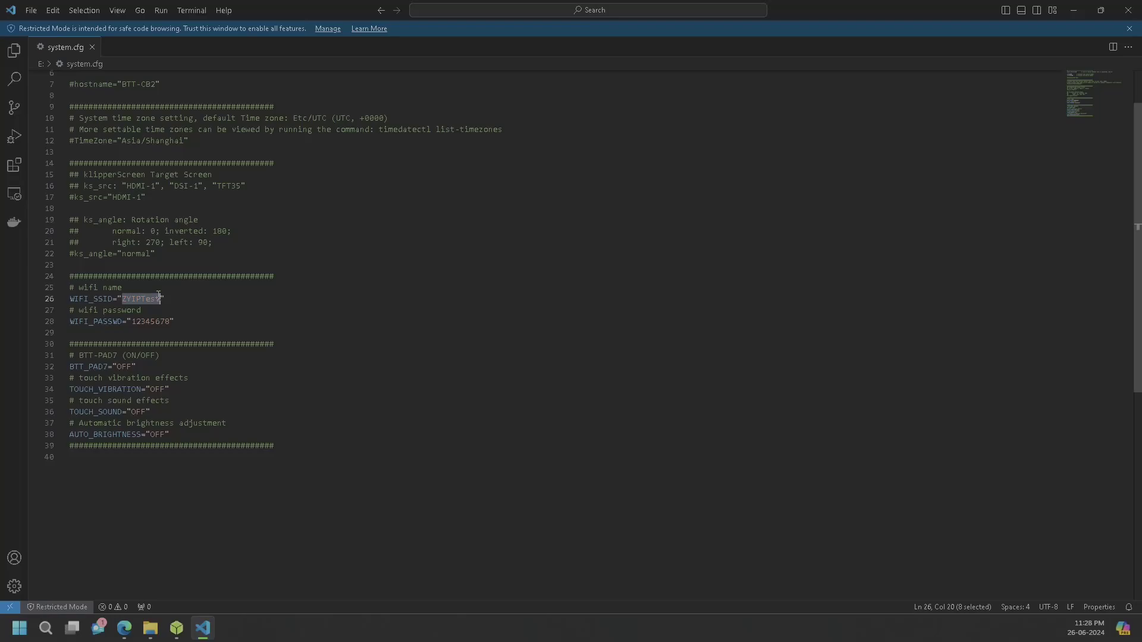
scroll(159, 297, up, 1)
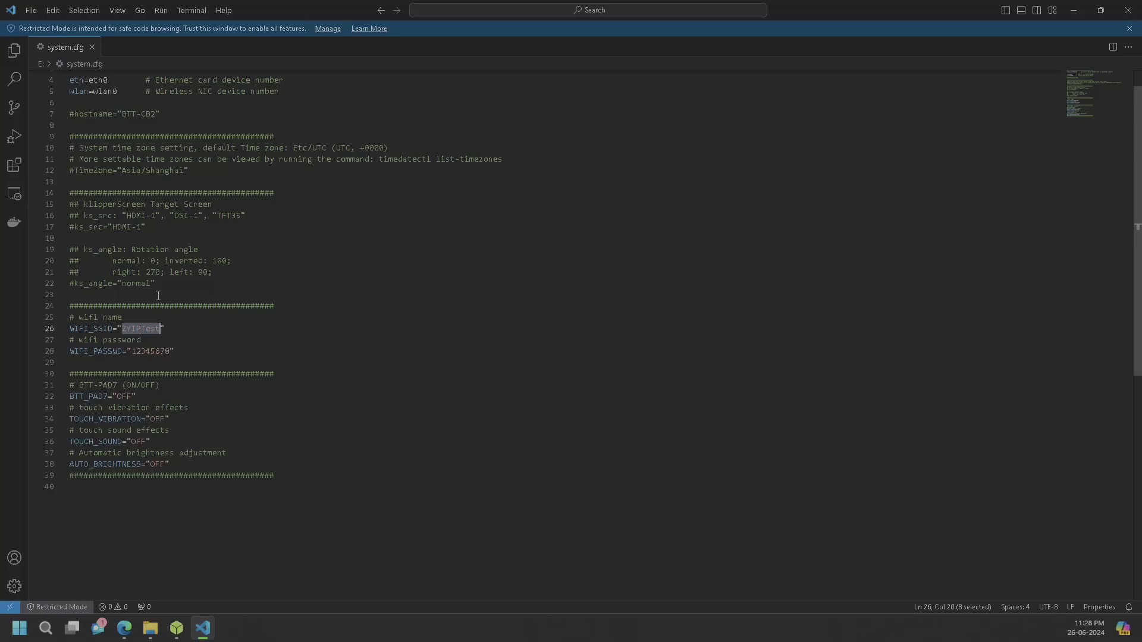
double_click(146, 352)
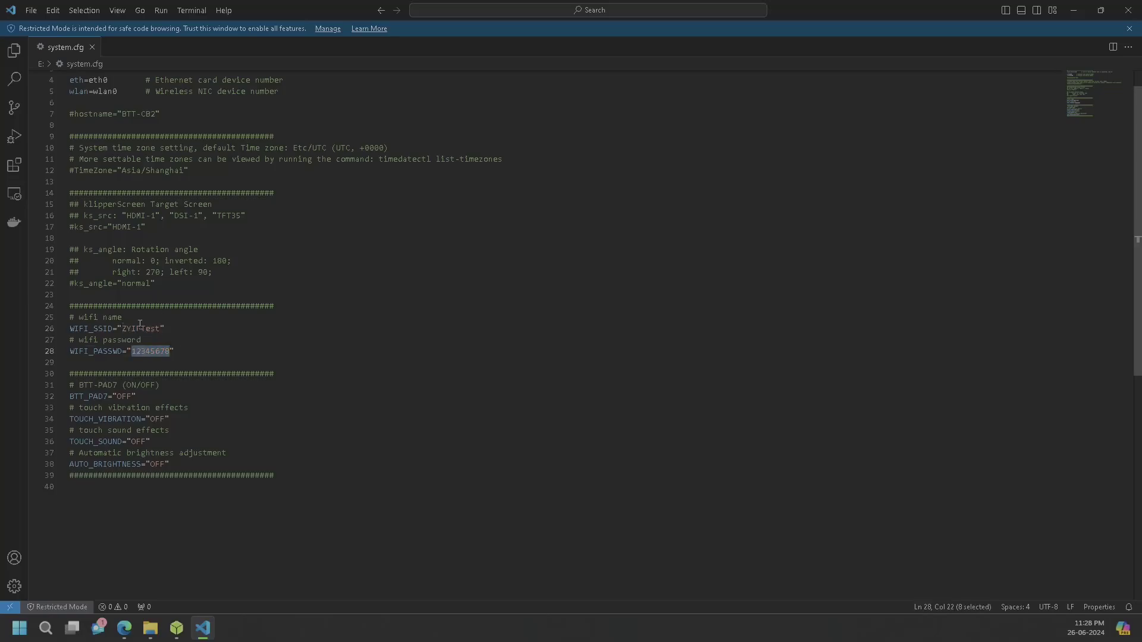
double_click(140, 326)
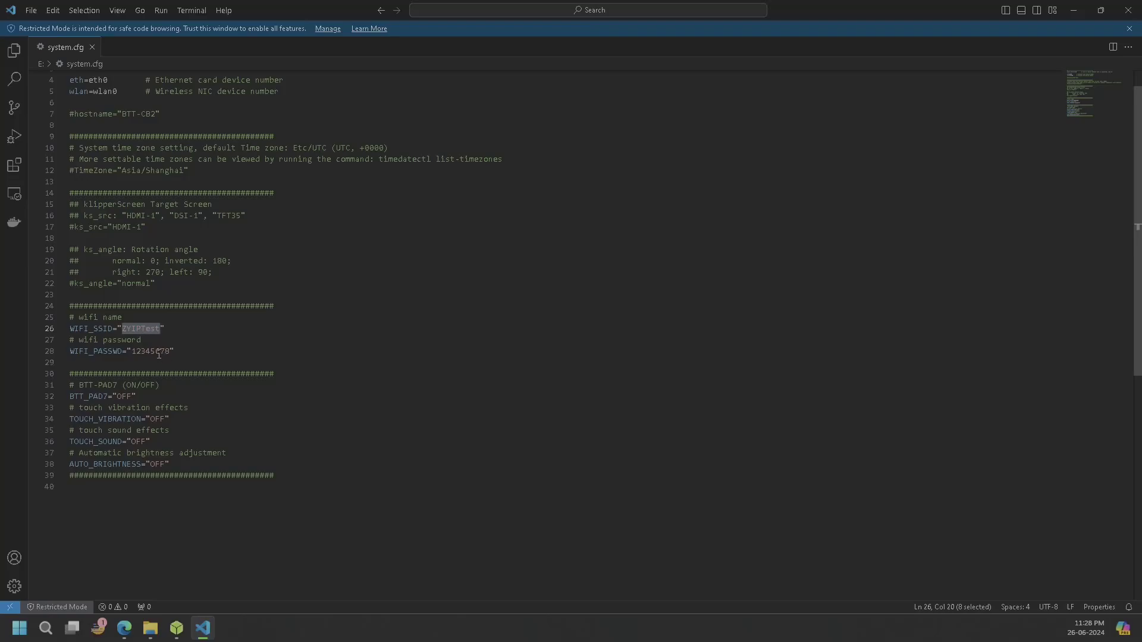
double_click(159, 353)
scroll(159, 354, up, 1)
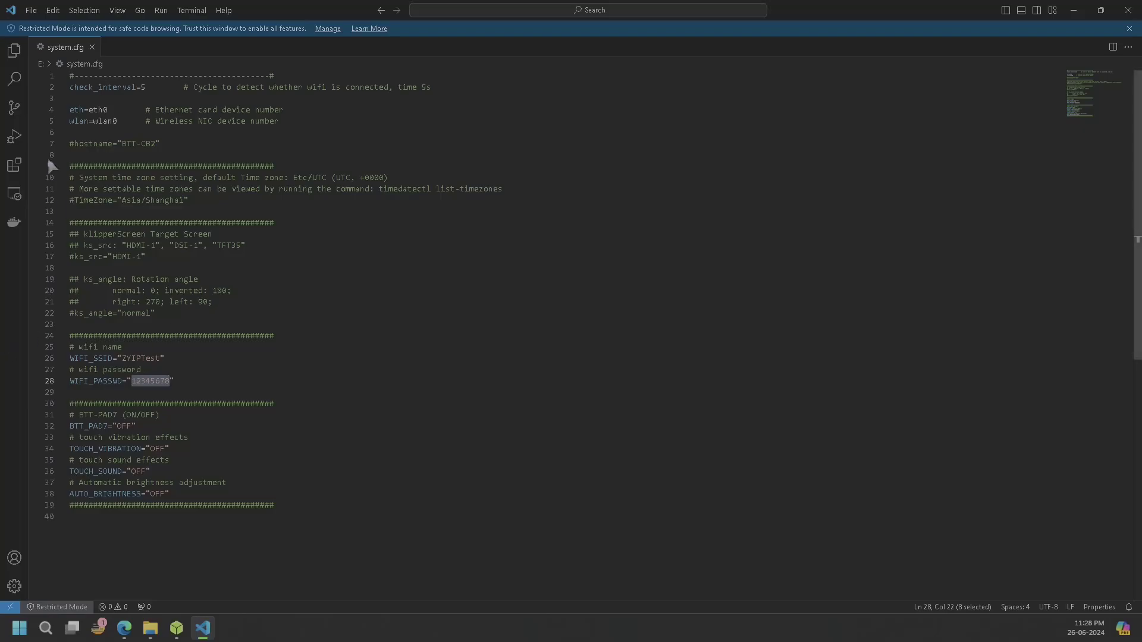
Save system.cfg through File > Save
click(29, 11)
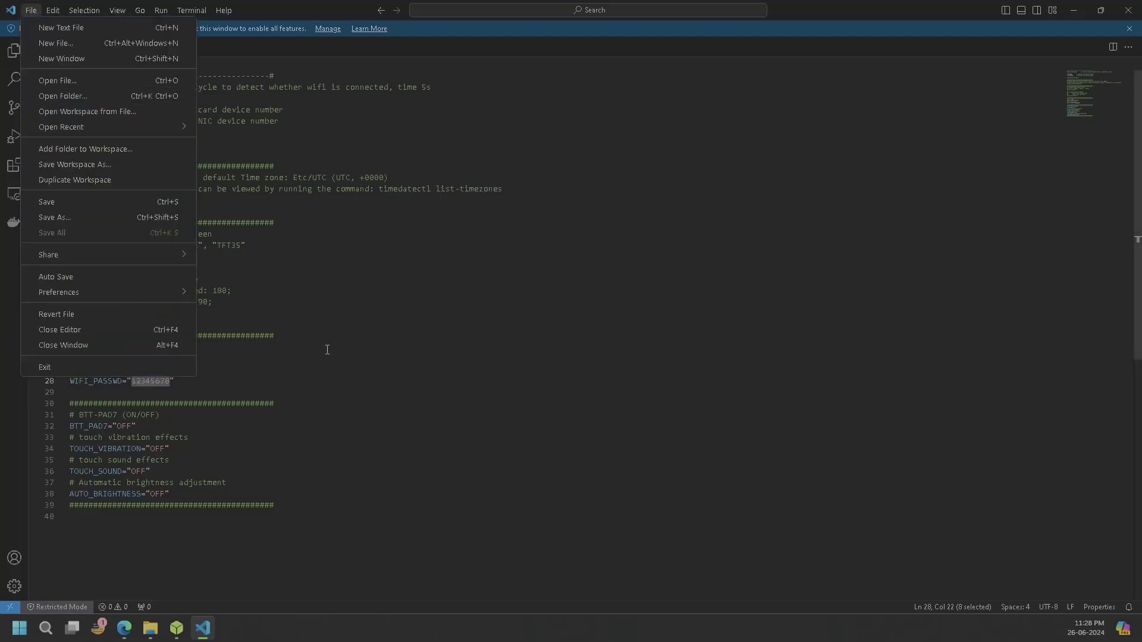
click(93, 209)
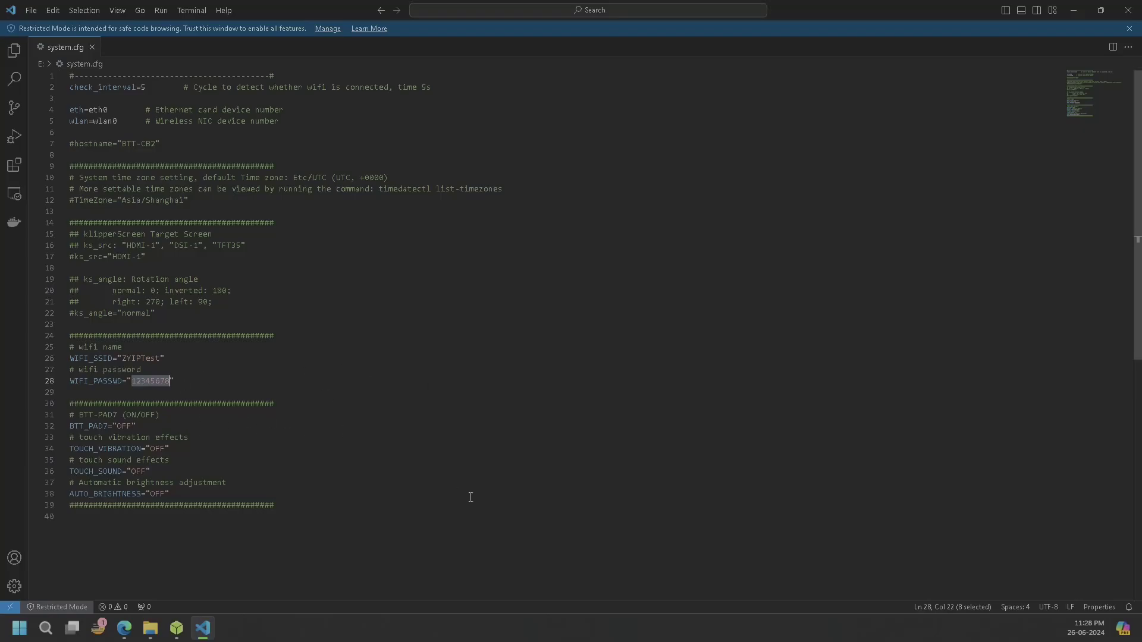
click(498, 499)
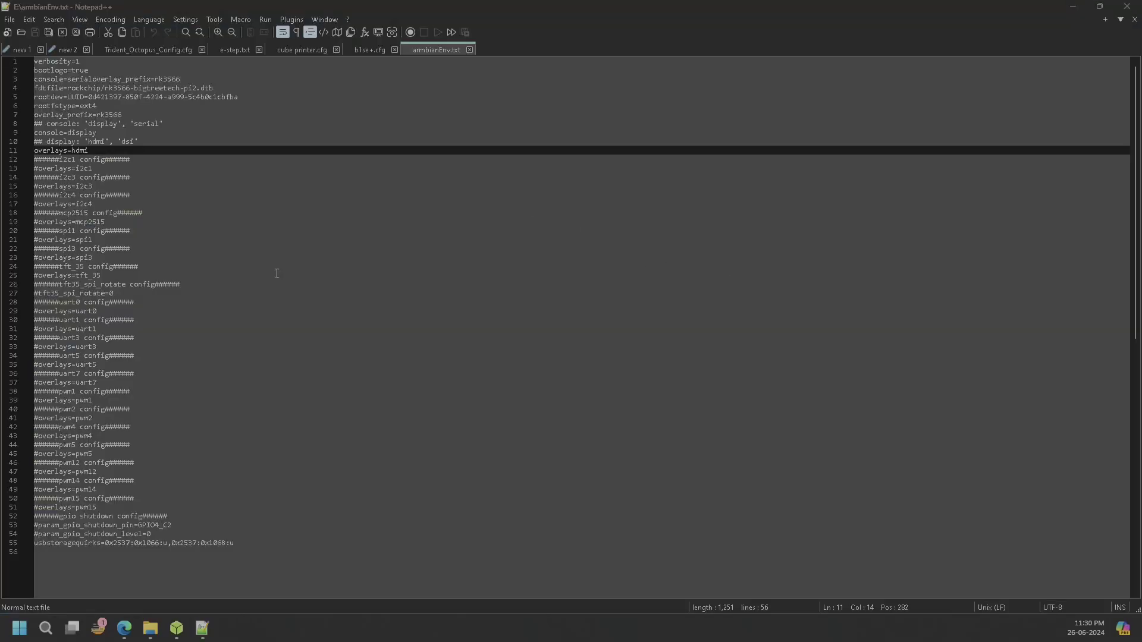
Review armbianEnv.txt's overlay lines and confirm the file on the BOOT drive
click(225, 286)
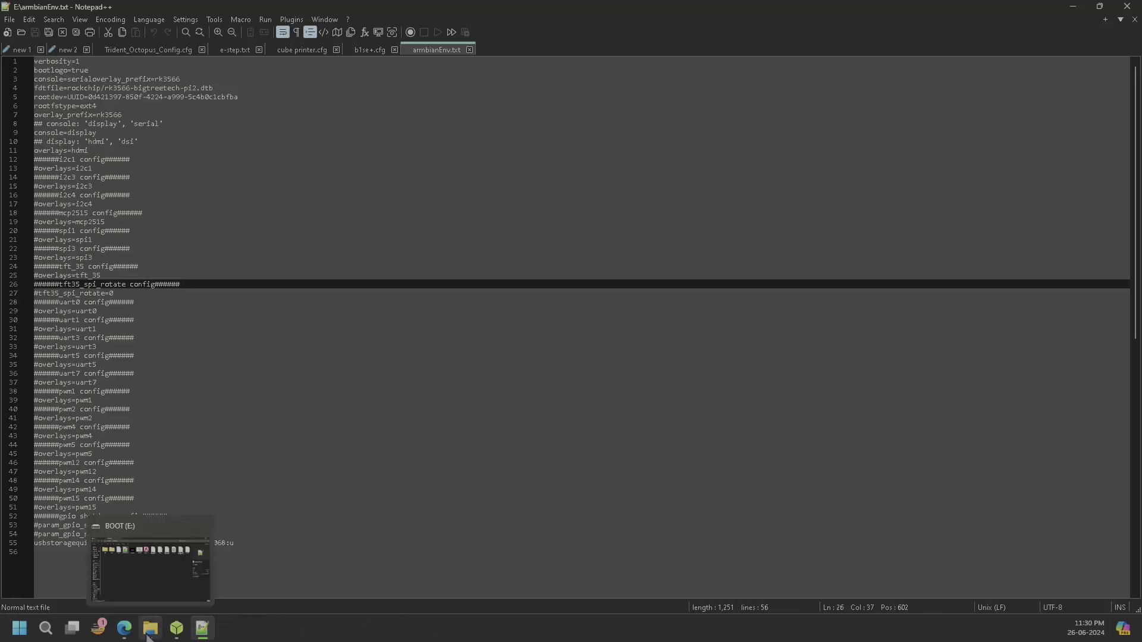
click(255, 346)
click(150, 629)
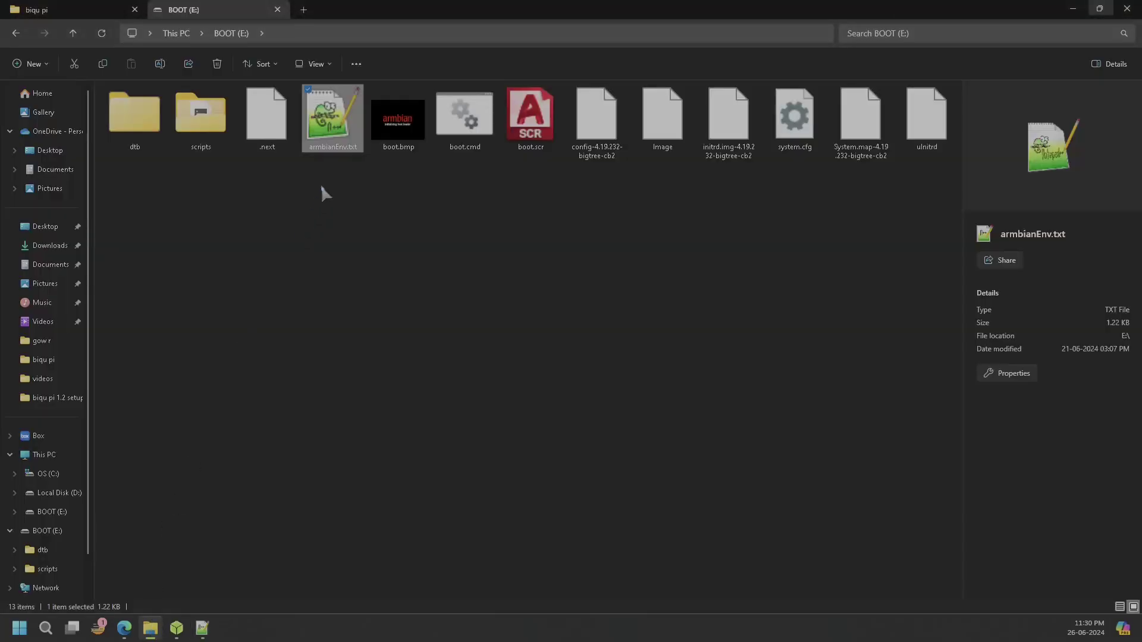
click(340, 161)
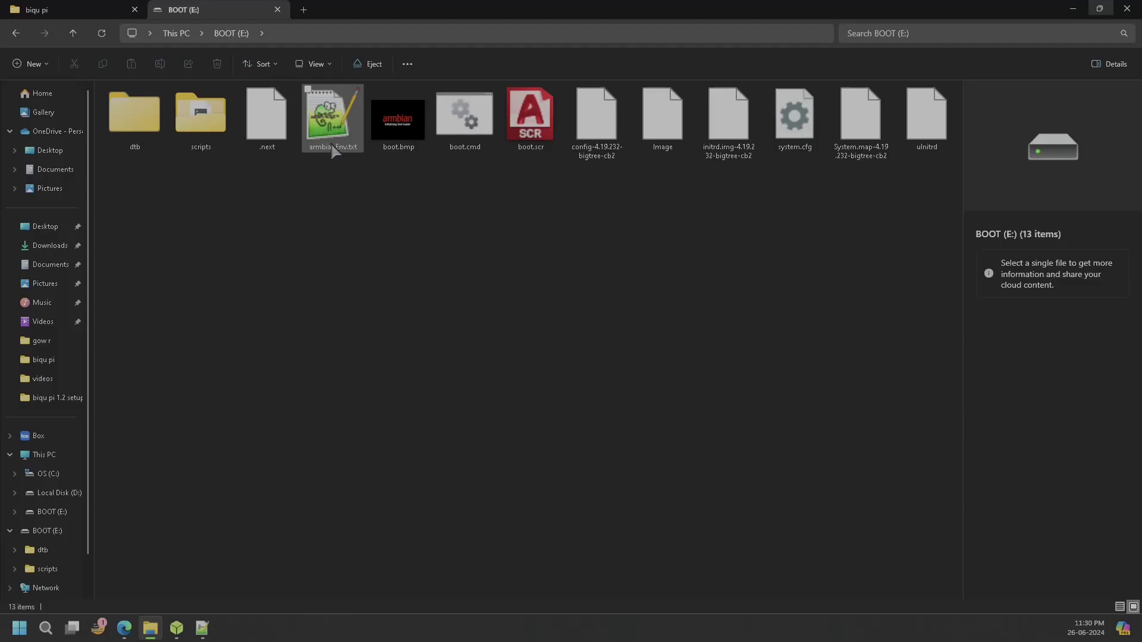
click(339, 152)
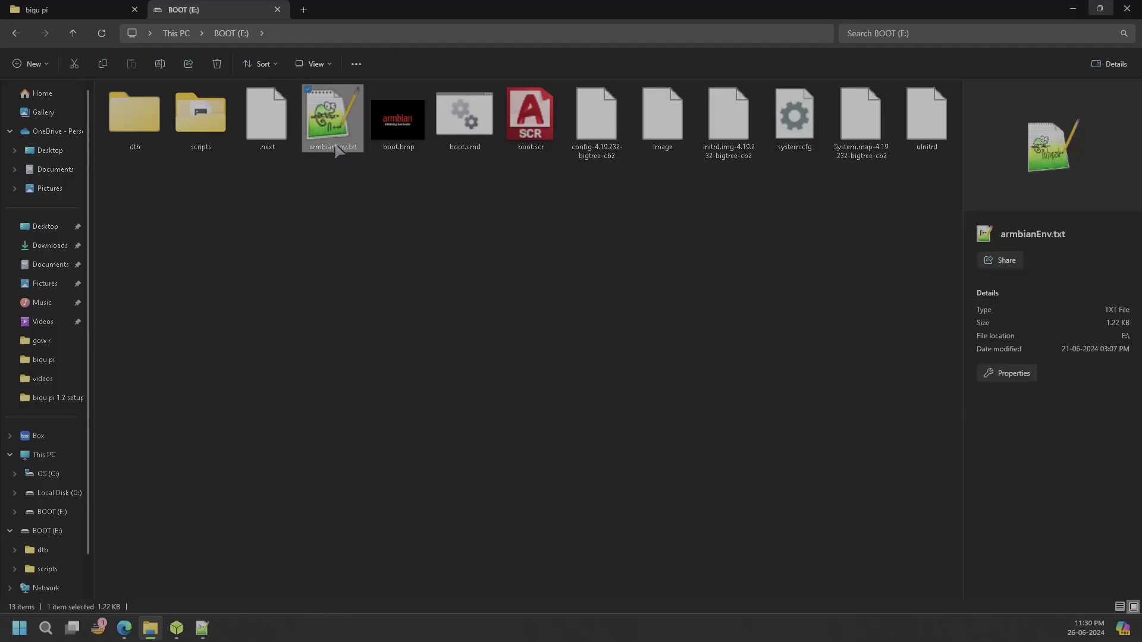
click(201, 628)
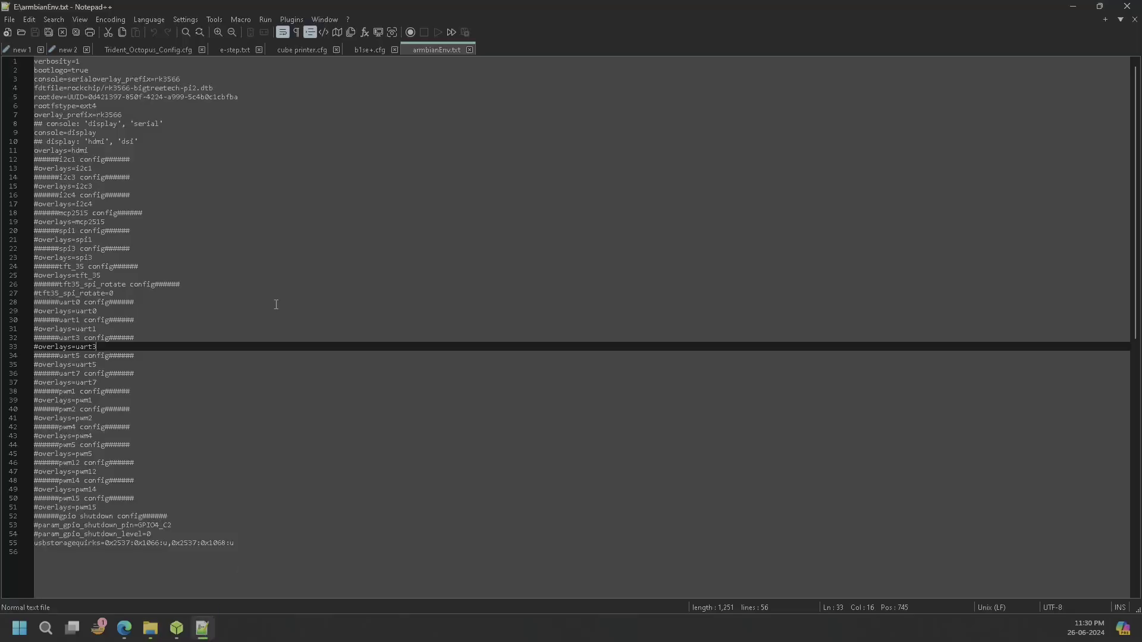
Walk through the i2c3, spi1, pwm12, usbstoragequirks and tft35_spi_rotate settings
click(82, 178)
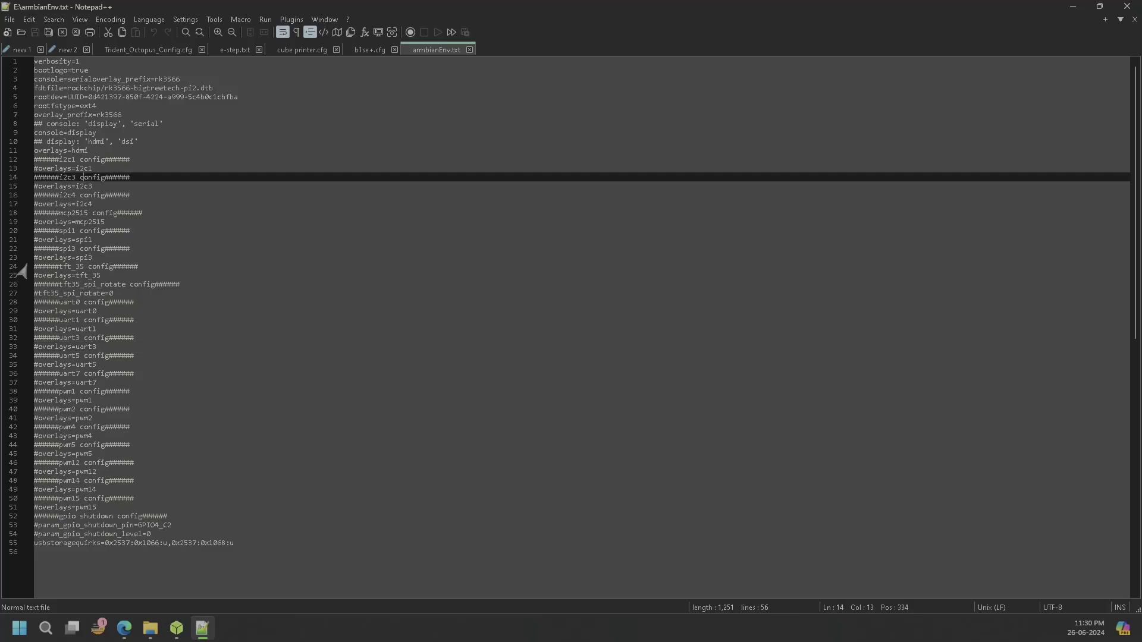
drag(40, 240, 27, 241)
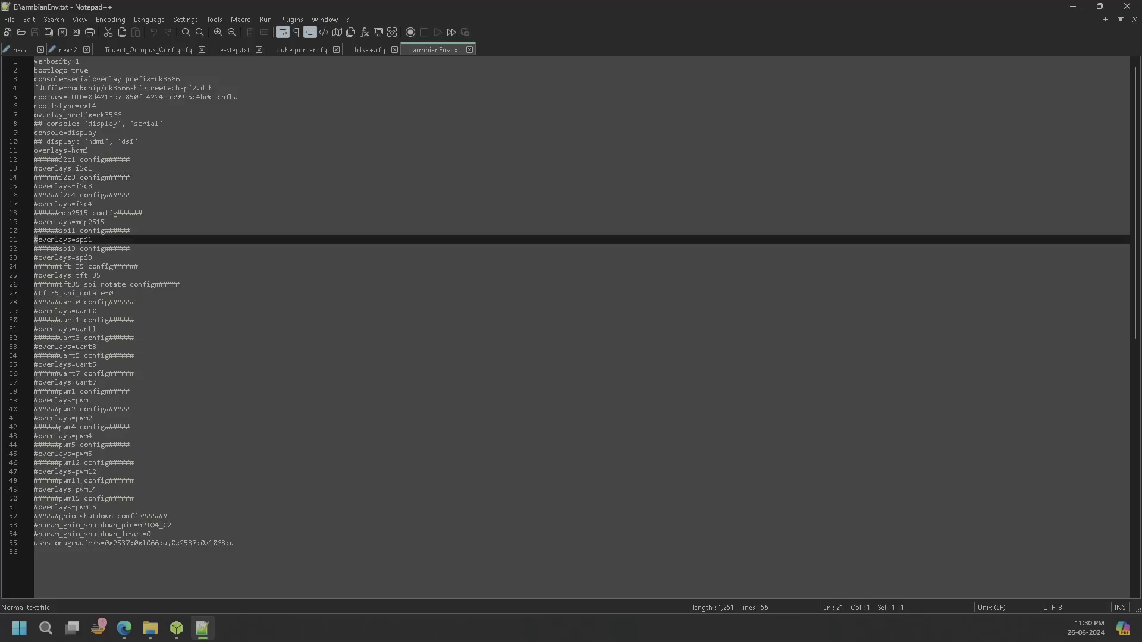
click(136, 462)
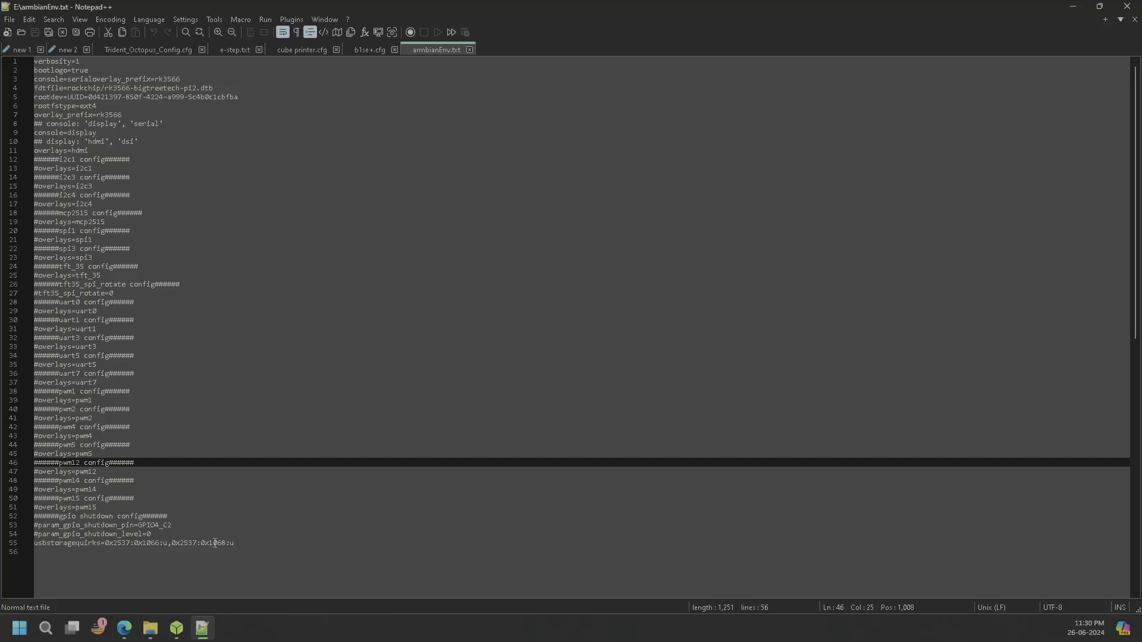
click(248, 544)
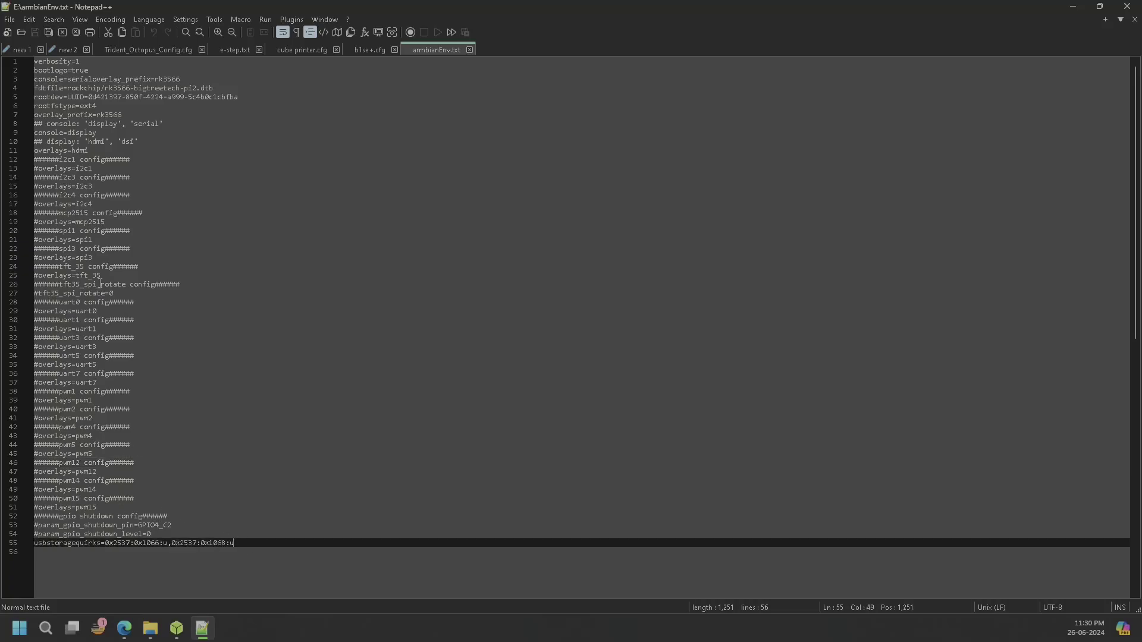
click(101, 143)
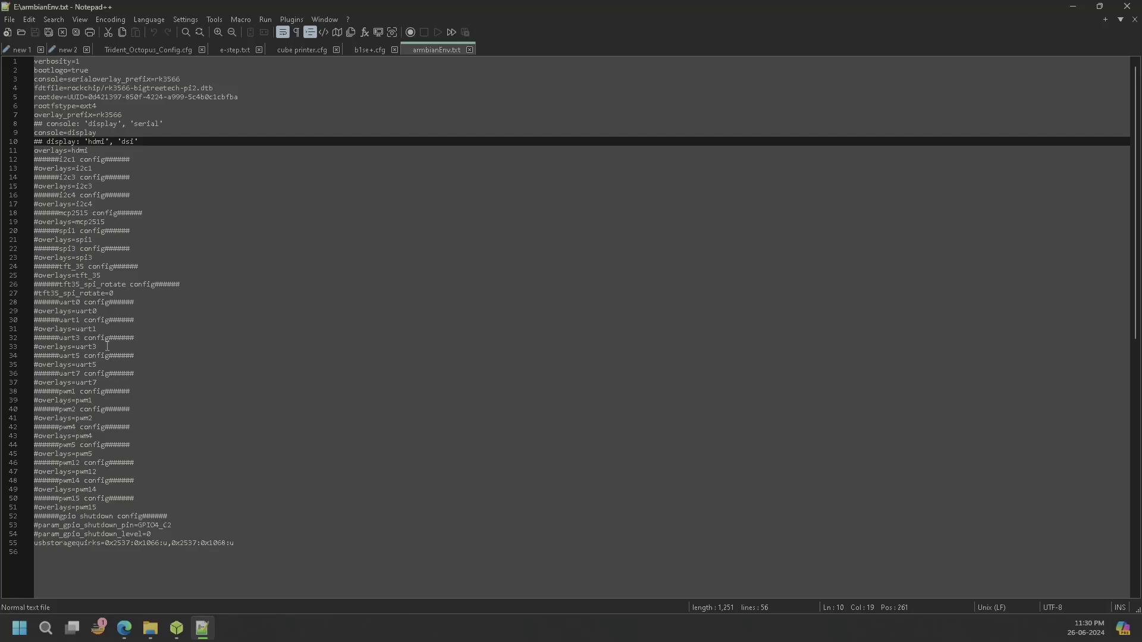
drag(113, 294, 34, 294)
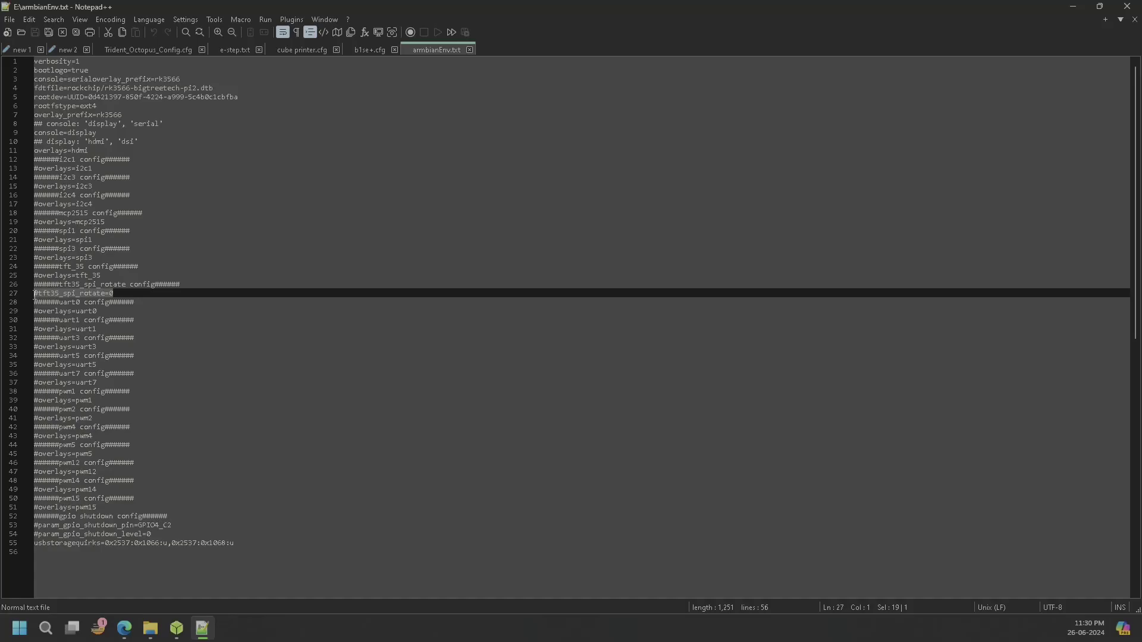
click(105, 301)
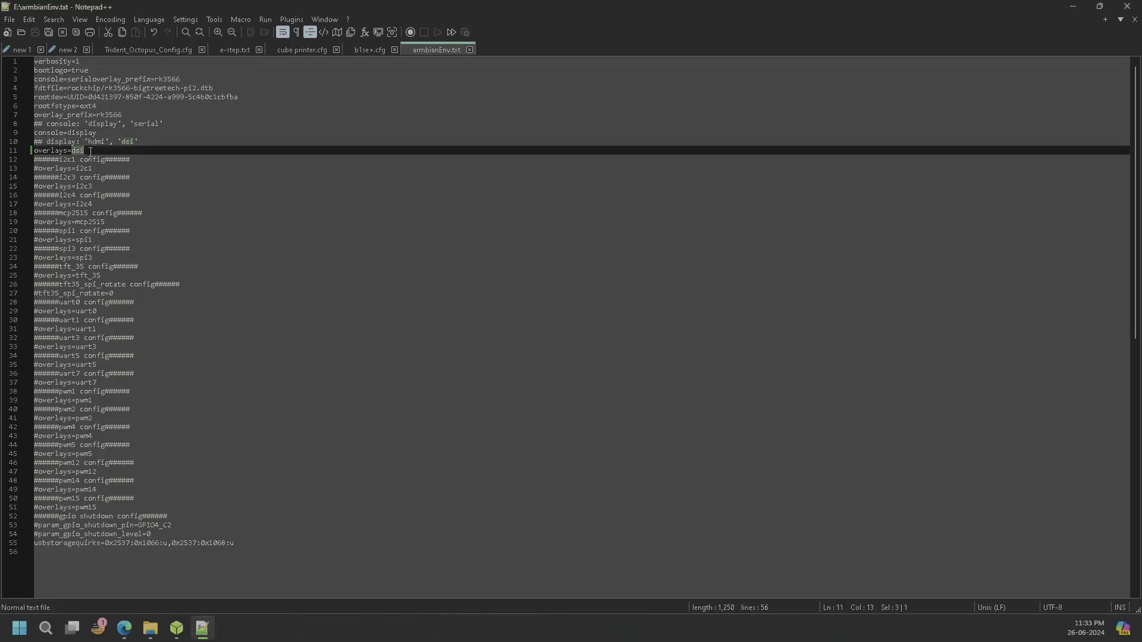
Set line 11 to overlays=dsi instead of overlays=hdmi
click(90, 150)
click(90, 150)
double_click(77, 150)
click(158, 159)
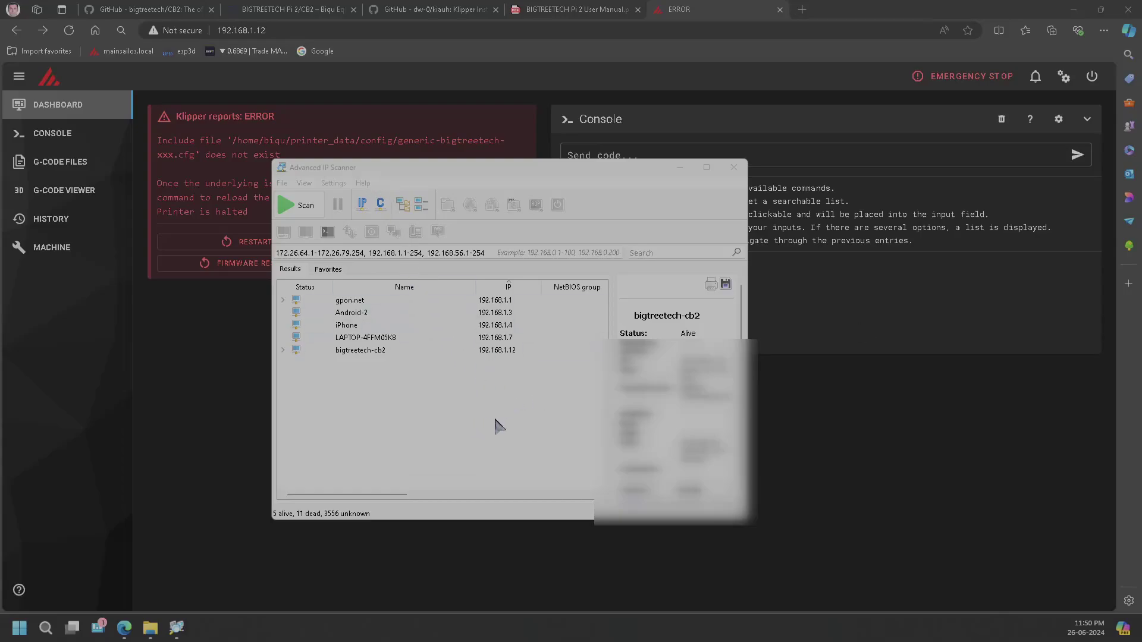
Select the bigtreetech-cb2 device at 192.168.1.12 in the scan results
click(363, 353)
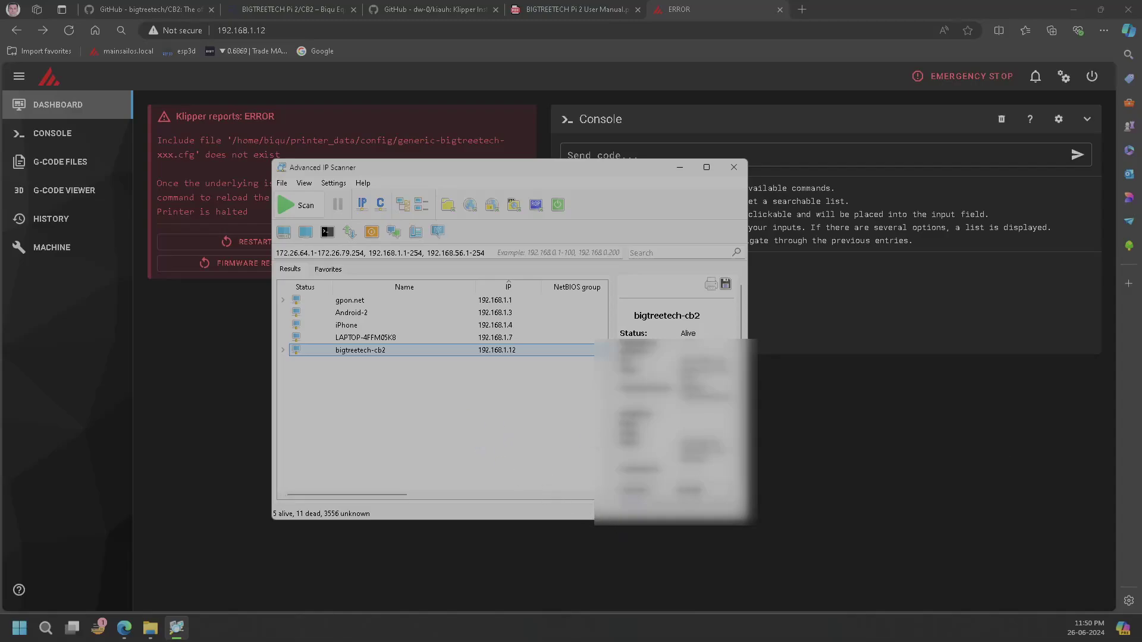
Close the IP scanner and browse Mainsail's G-Code Files page and dashboard
click(1071, 304)
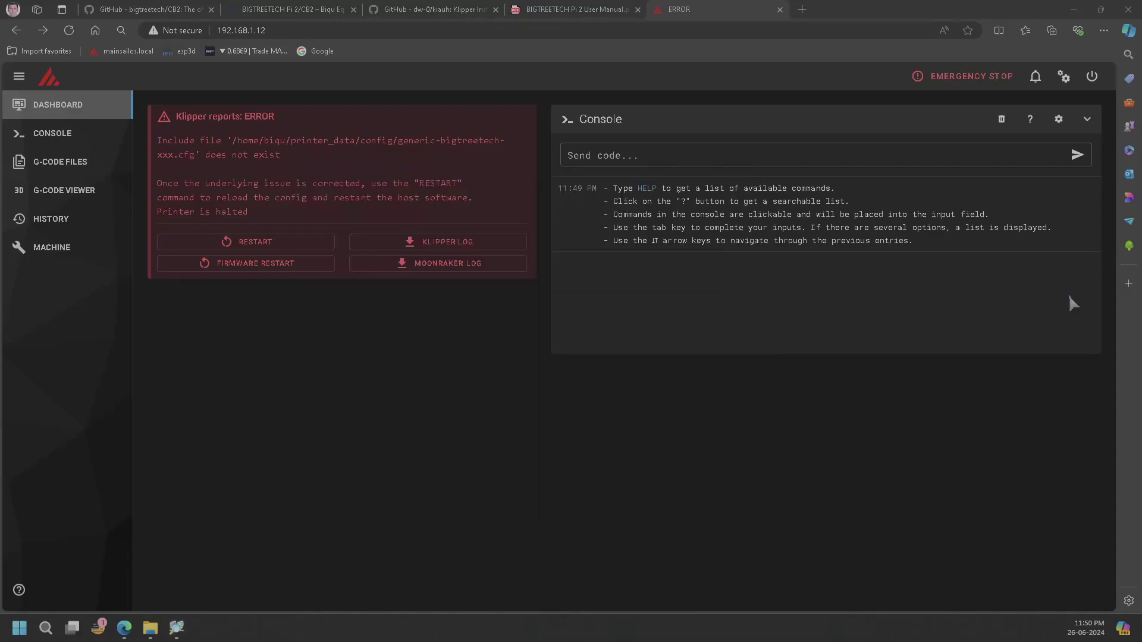
click(313, 30)
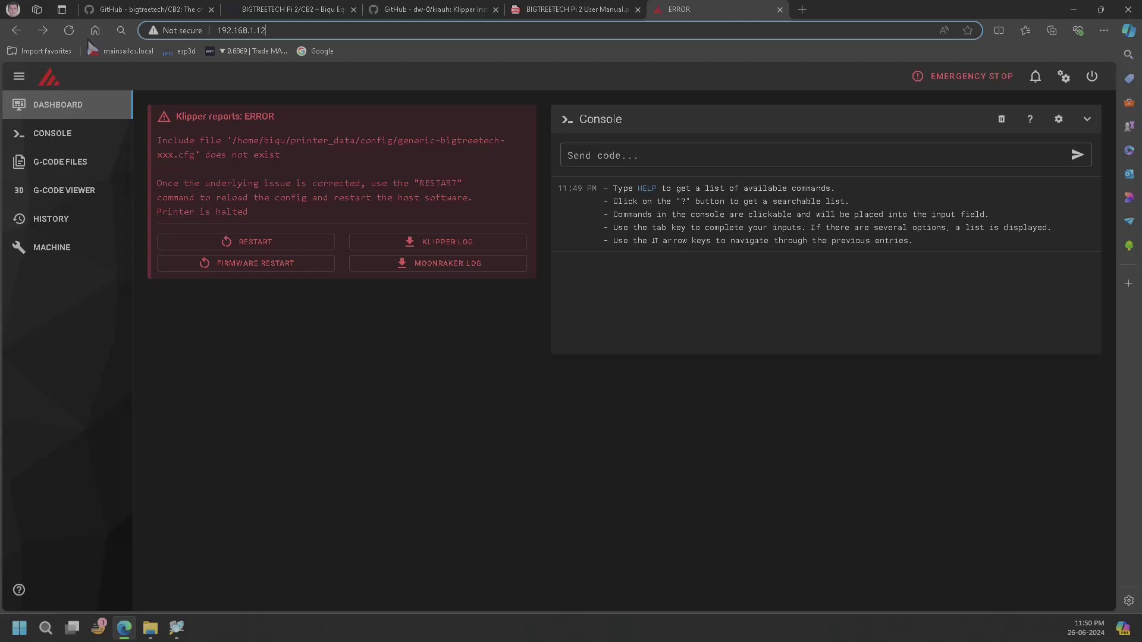
click(63, 162)
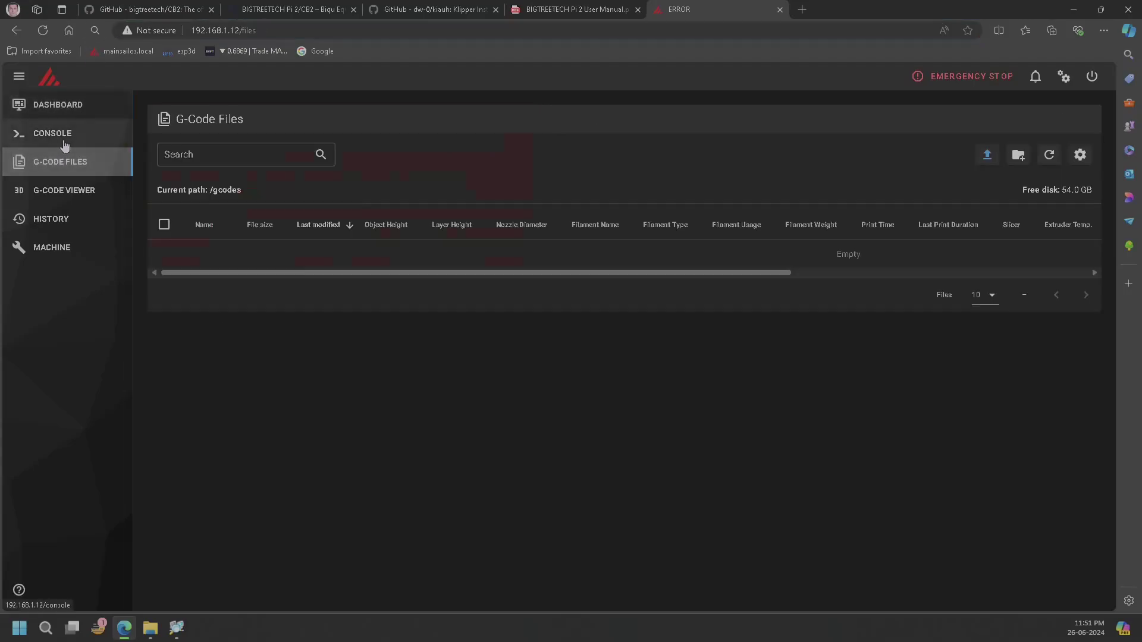
click(68, 114)
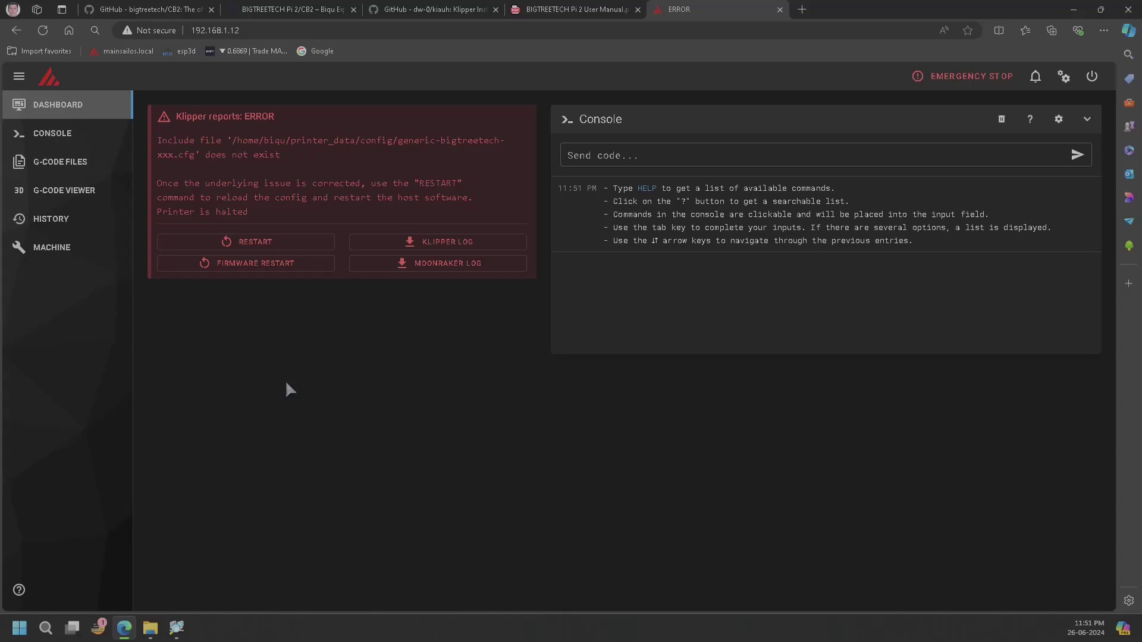
Visit the Console, G-Code Files and History pages, then land on Machine
click(63, 141)
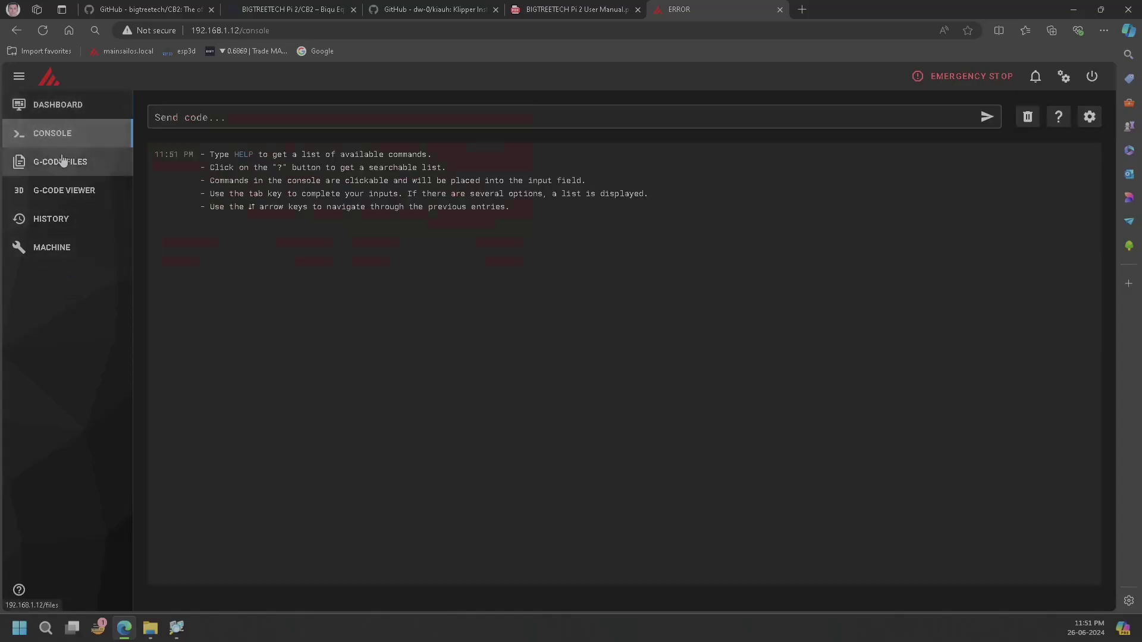
click(62, 161)
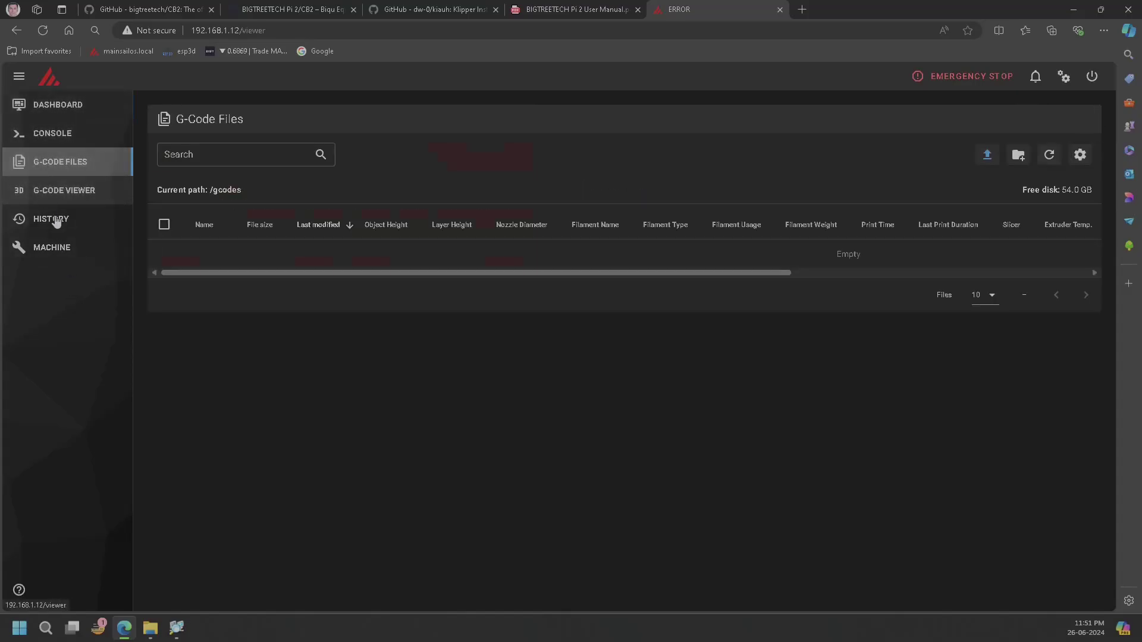
click(55, 219)
click(53, 247)
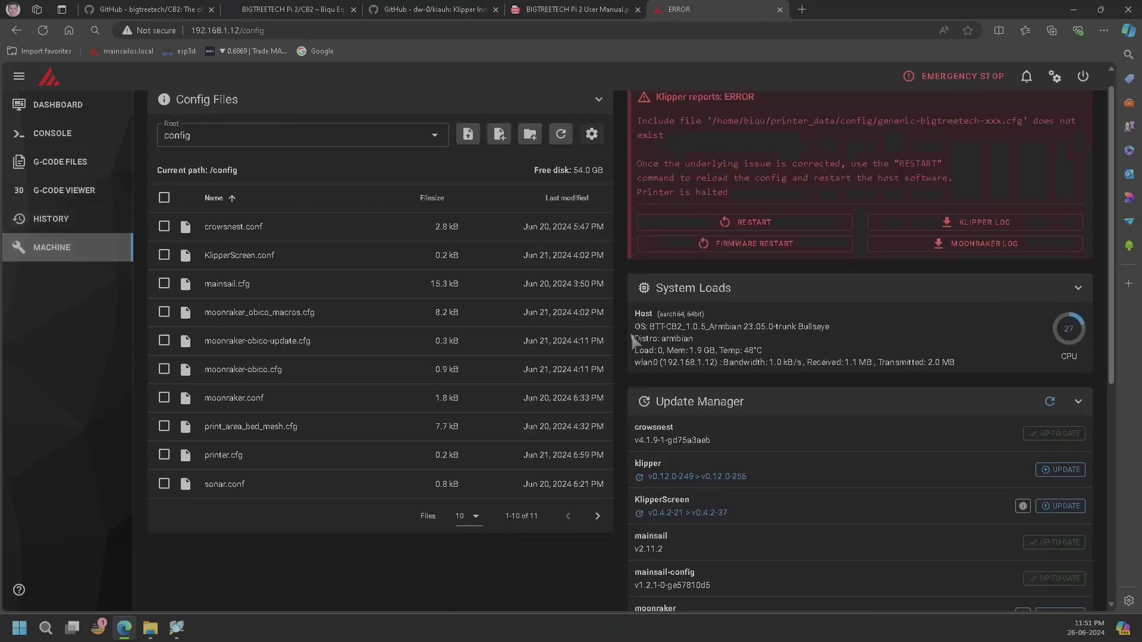
scroll(636, 341, down, 5)
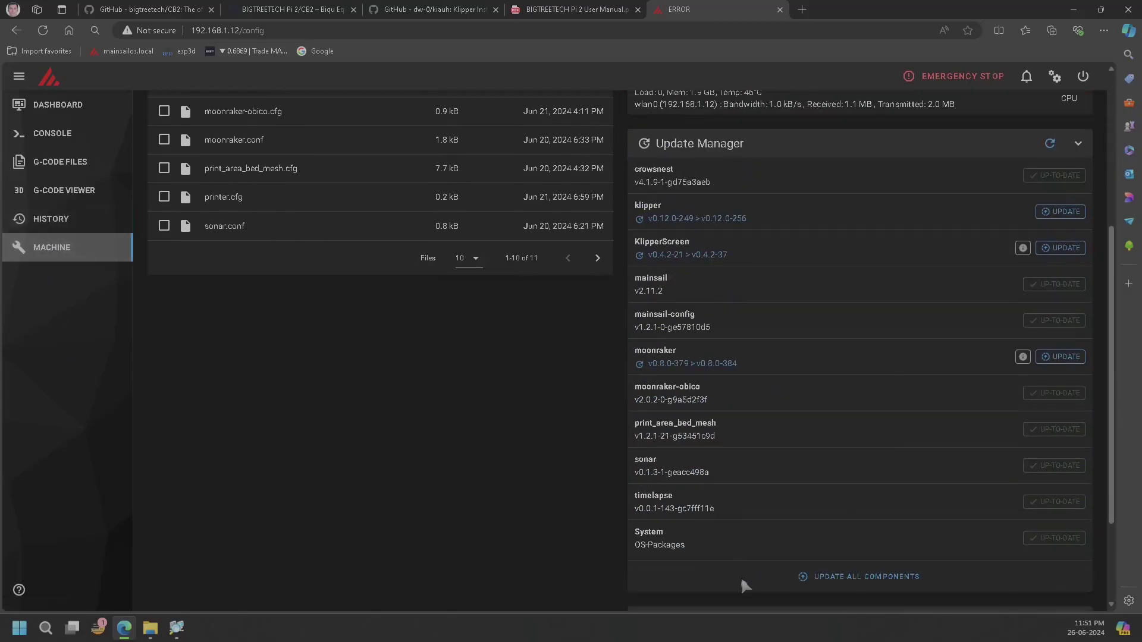
scroll(690, 557, down, 1)
scroll(690, 556, up, 2)
scroll(690, 555, up, 1)
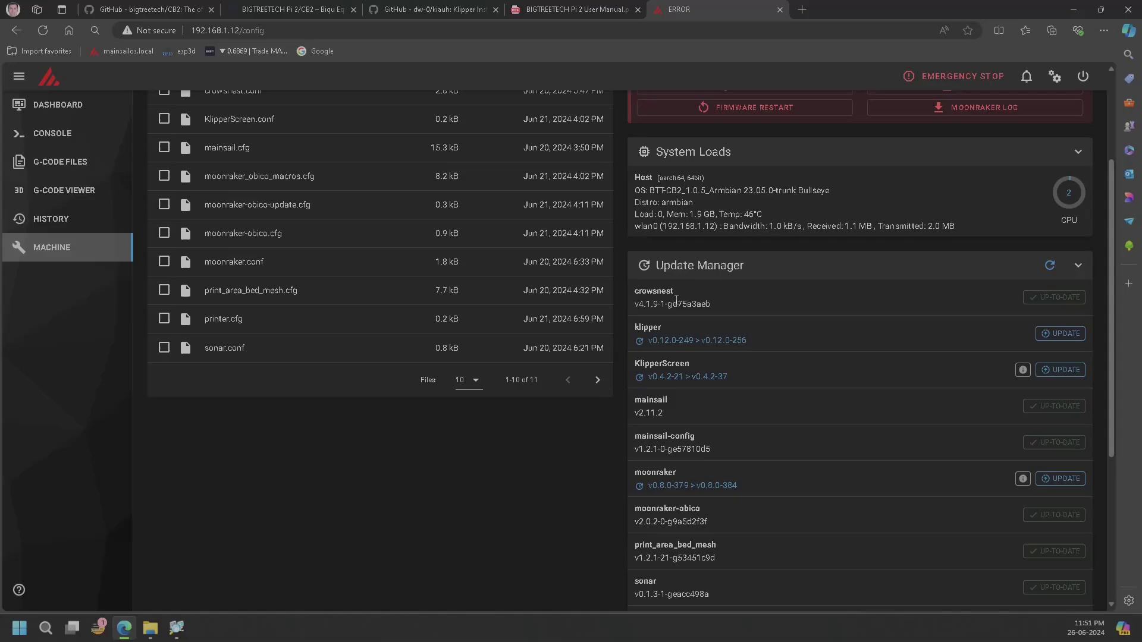
scroll(764, 514, up, 1)
scroll(767, 515, down, 3)
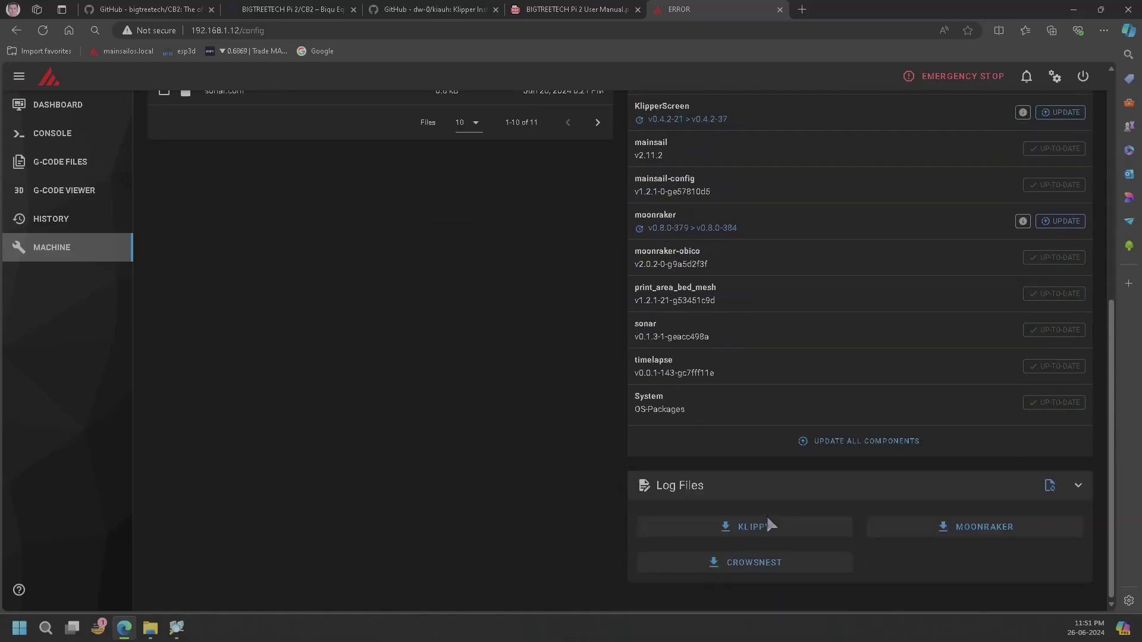
scroll(1011, 314, up, 2)
scroll(1008, 315, up, 2)
scroll(1008, 315, up, 1)
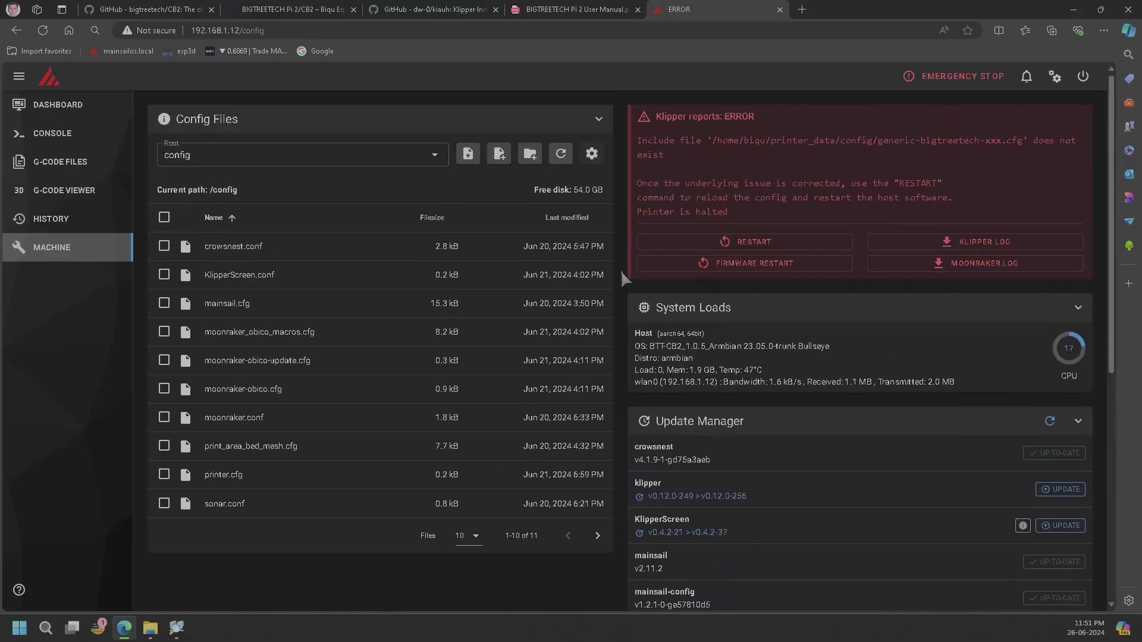
Refresh the Update Manager, review printer.cfg with its generic-bigtreetech-xxx.cfg include, and close it
click(1053, 428)
click(248, 484)
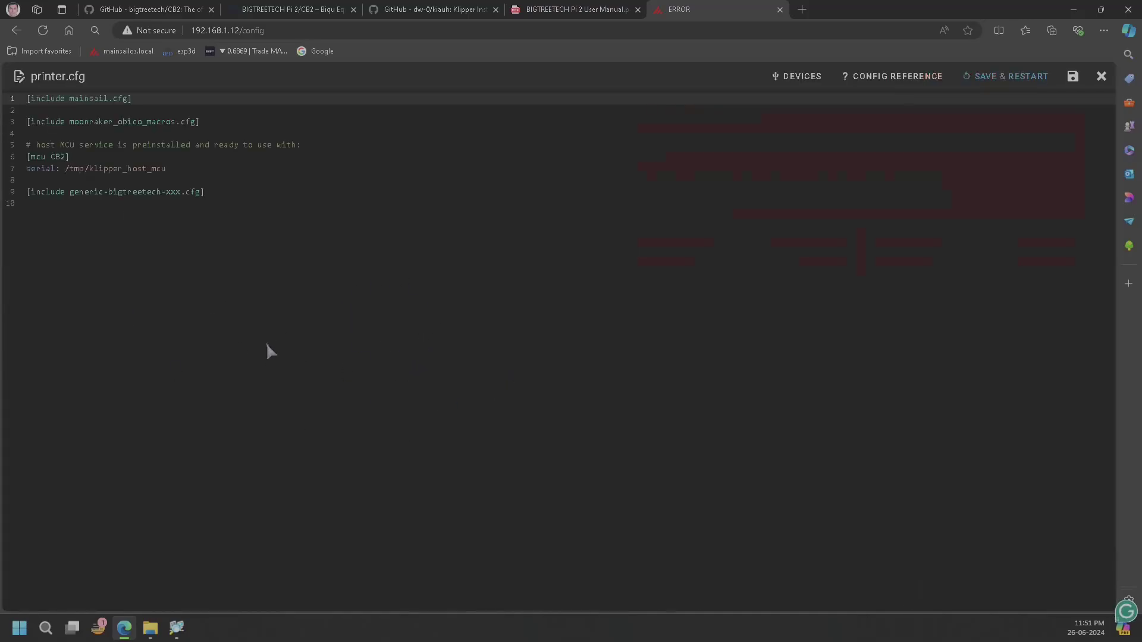
click(349, 287)
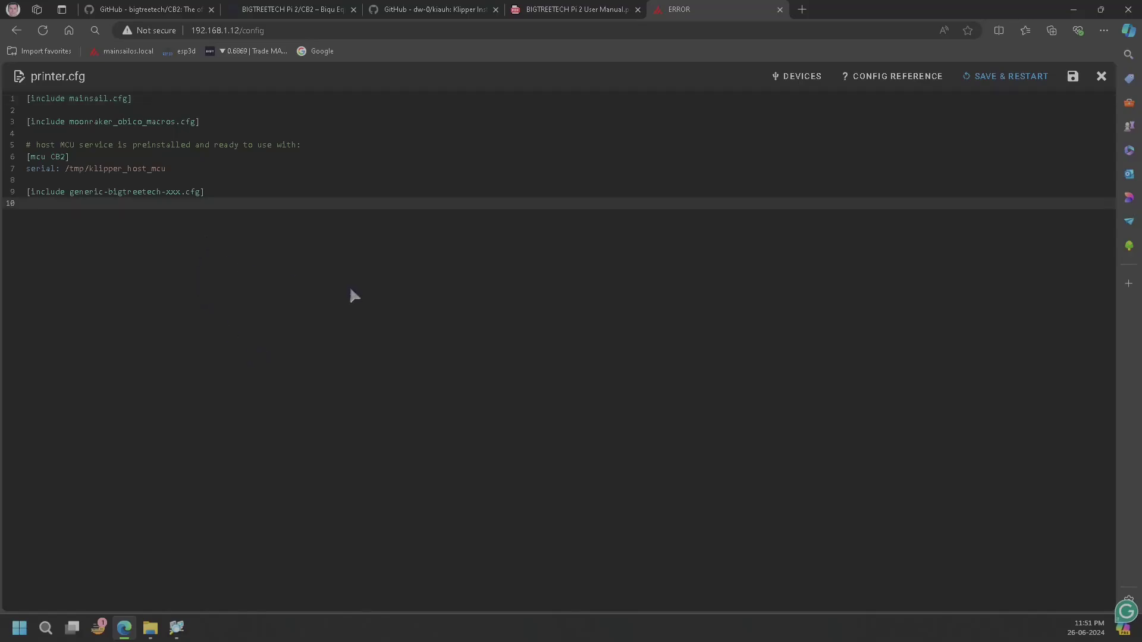
click(1101, 78)
scroll(303, 489, down, 1)
scroll(306, 490, down, 3)
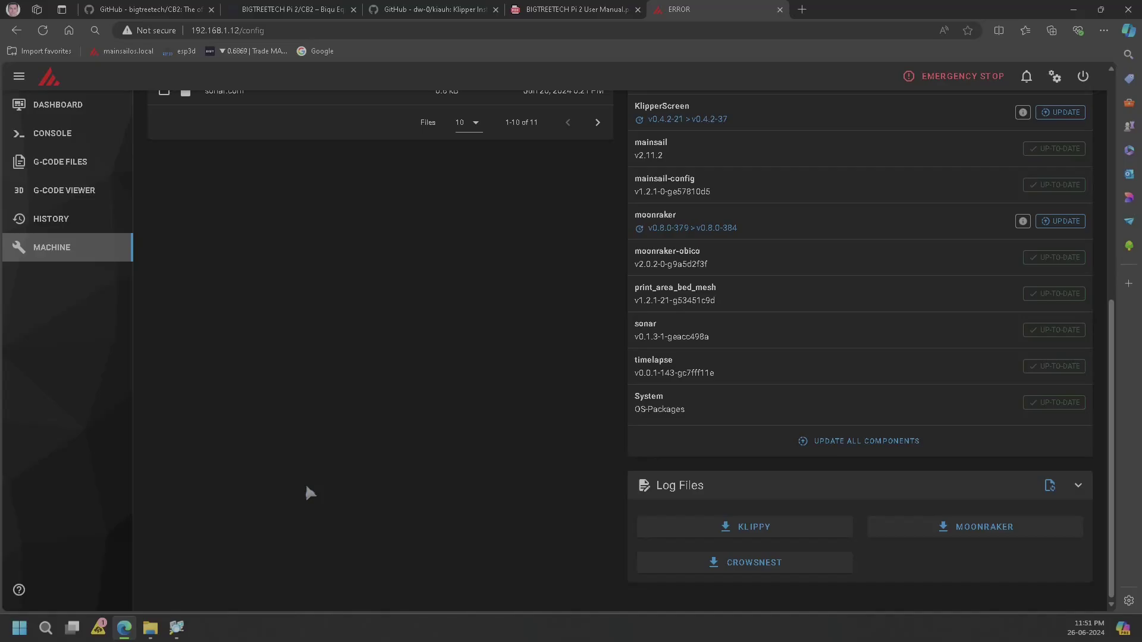
scroll(306, 490, up, 5)
scroll(305, 490, up, 3)
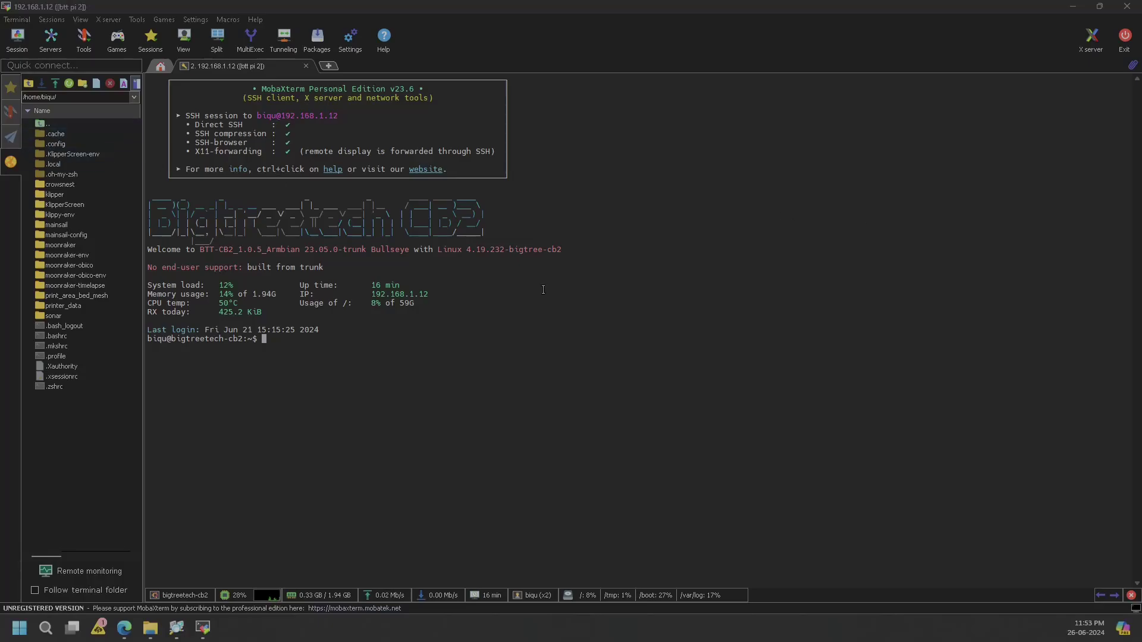
Start a new SSH session dialog in MobaXterm and cancel it
click(17, 40)
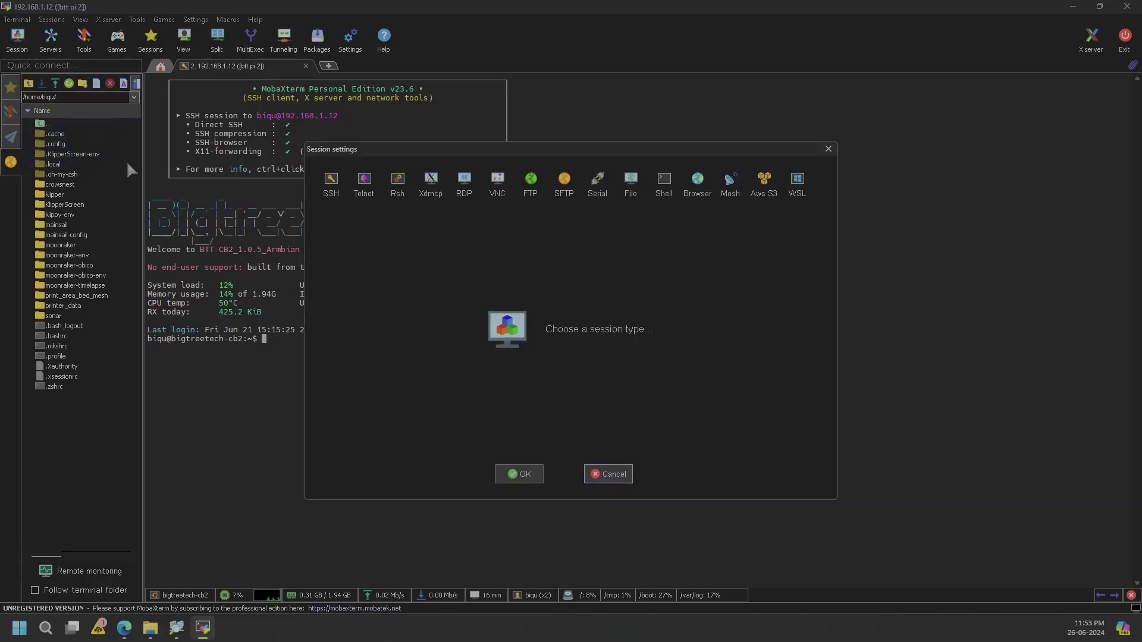
click(332, 185)
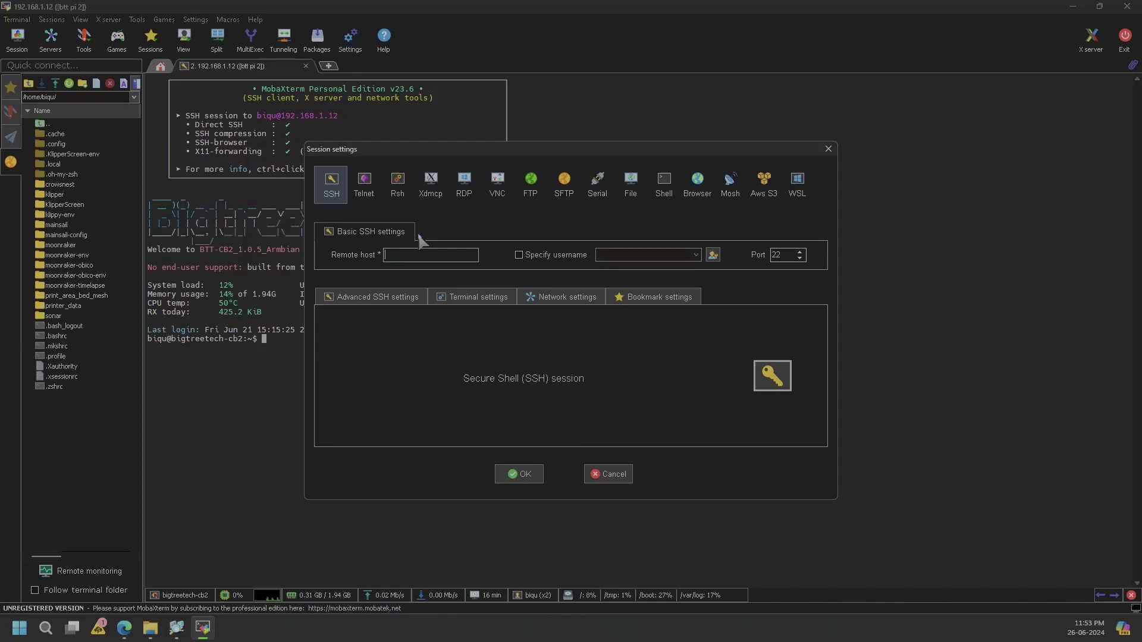
click(594, 474)
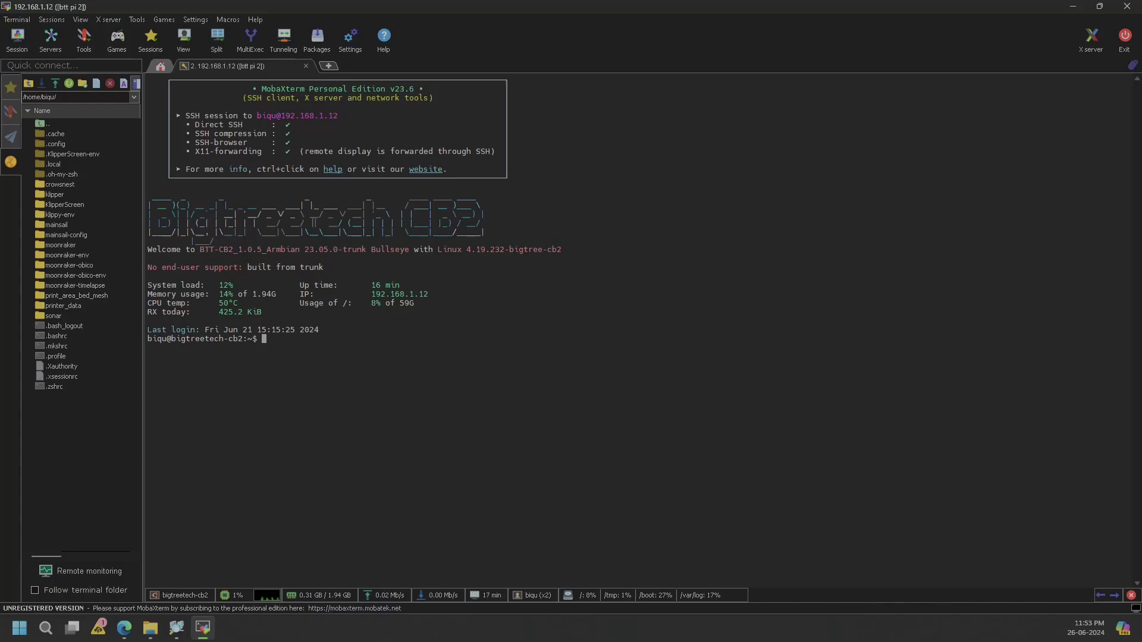
scroll(382, 250, down, 2)
scroll(561, 223, down, 2)
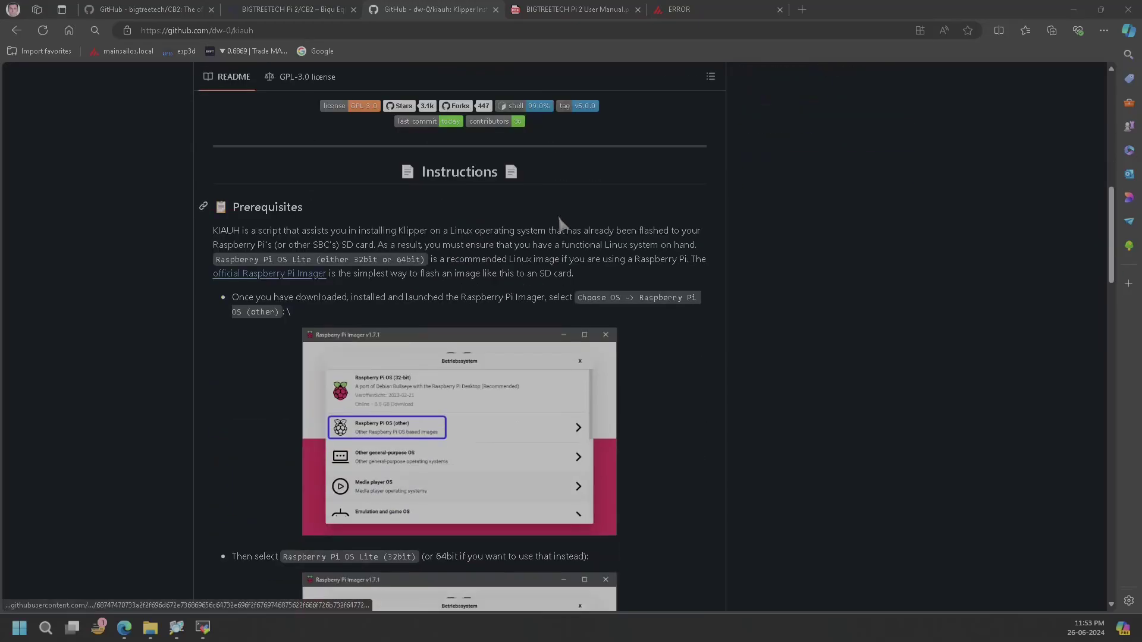
scroll(561, 223, down, 5)
scroll(580, 218, down, 5)
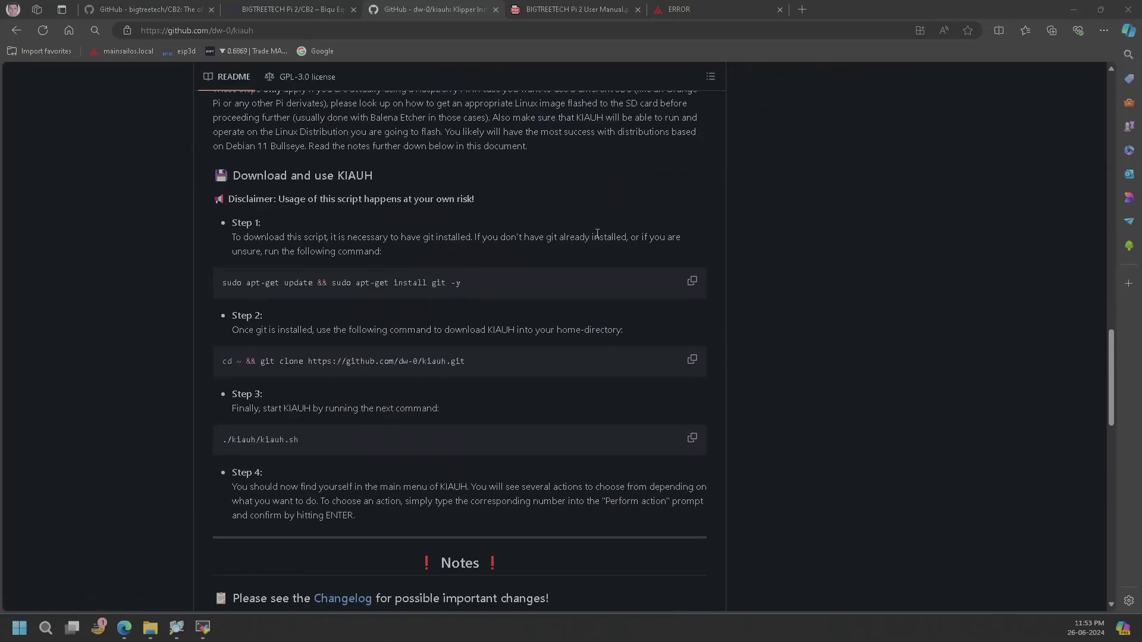
Copy the apt-get git install command from the KIAUH README and return to the terminal
click(693, 283)
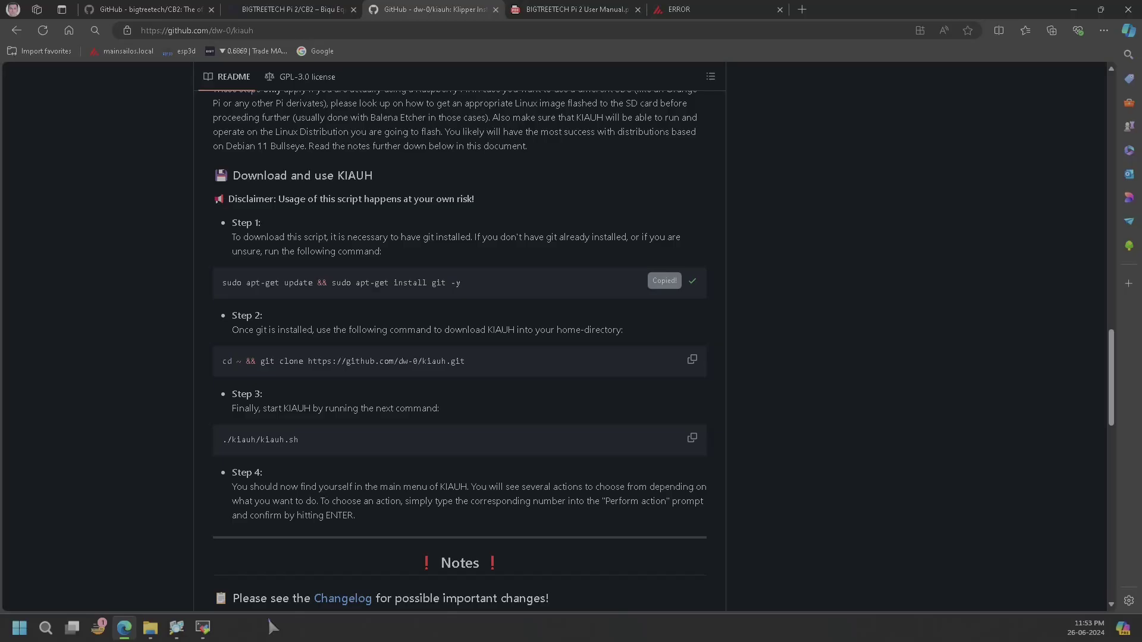
click(202, 628)
Run 'sudo apt-get update && sudo apt-get install git -y' with the sudo password, then return to the KIAUH README
right_click(482, 391)
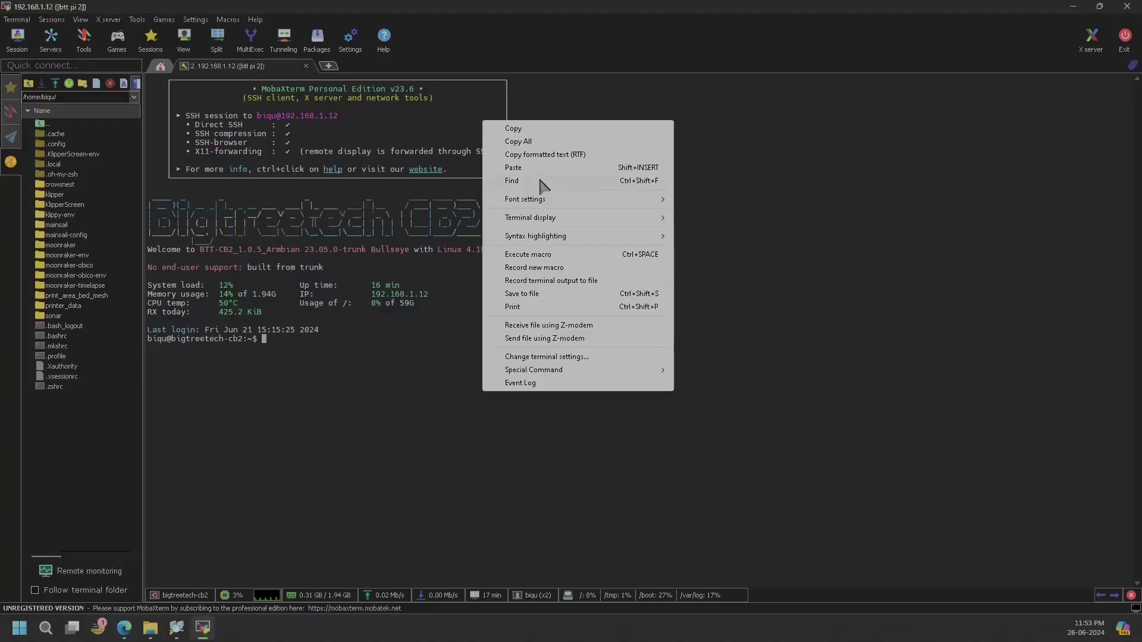
click(517, 169)
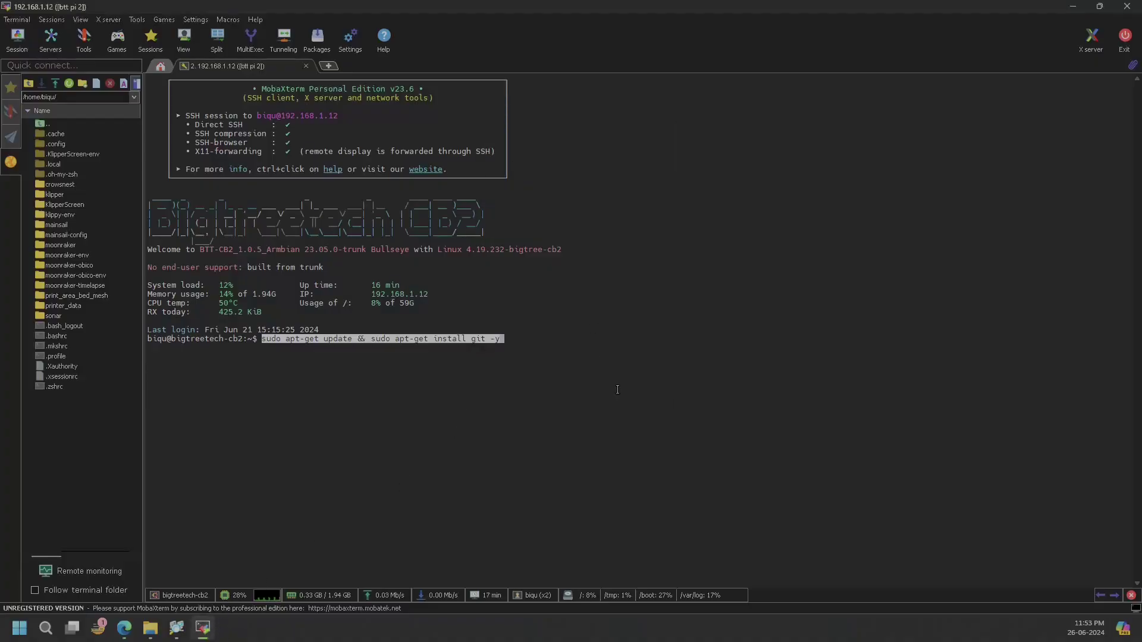
key(Return)
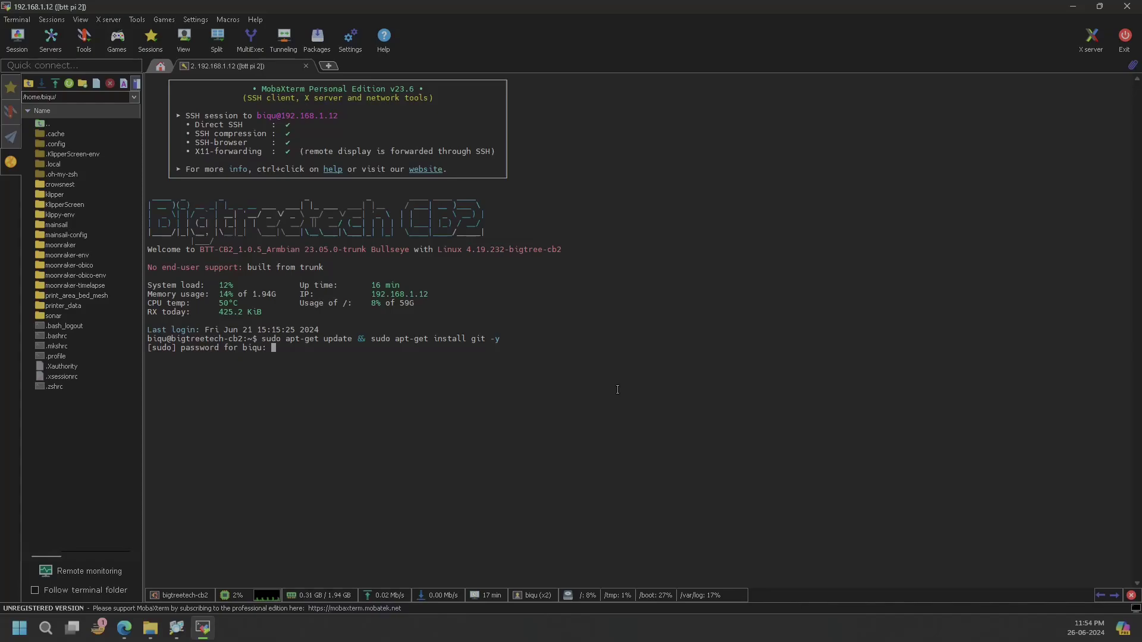
key(Return)
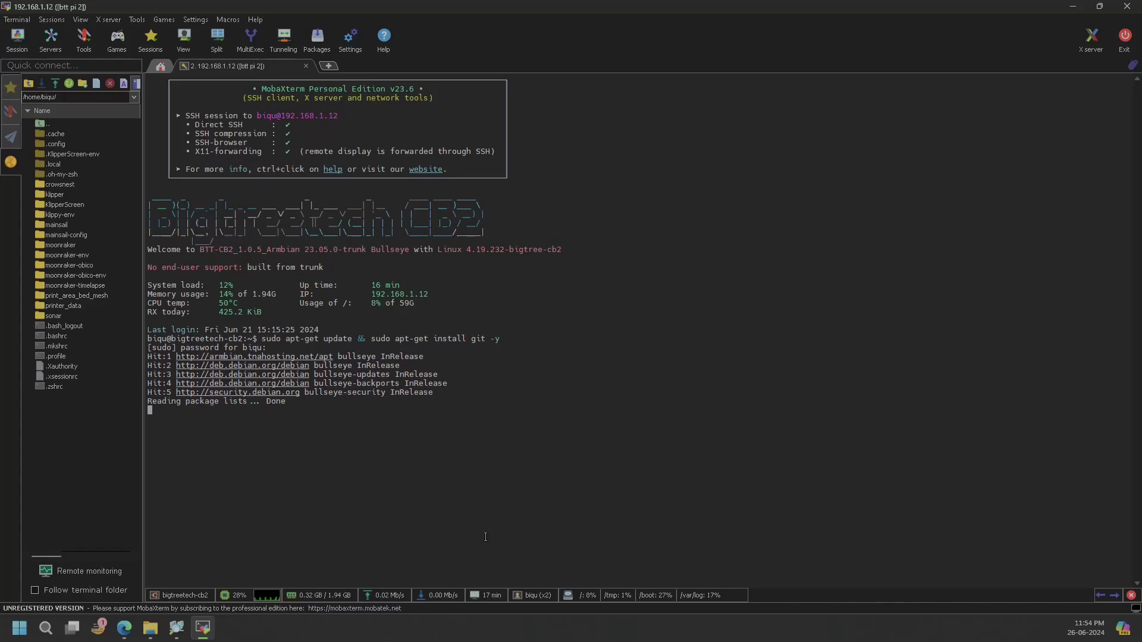
click(125, 627)
Clone the KIAUH repository into the home directory using the README's git clone command
click(692, 360)
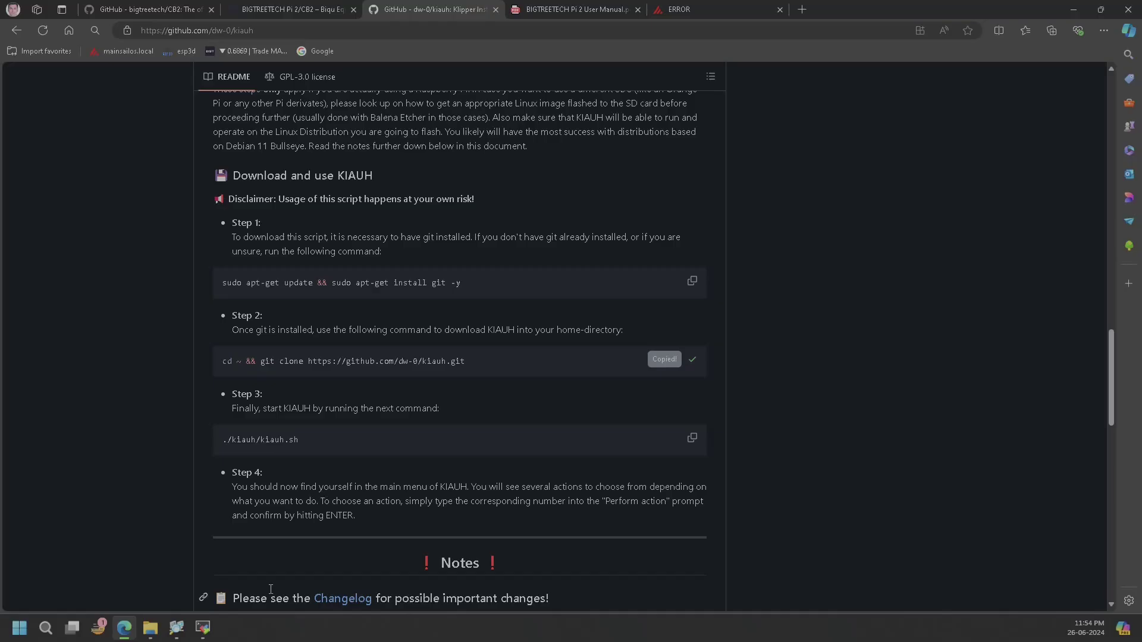
click(203, 627)
right_click(422, 527)
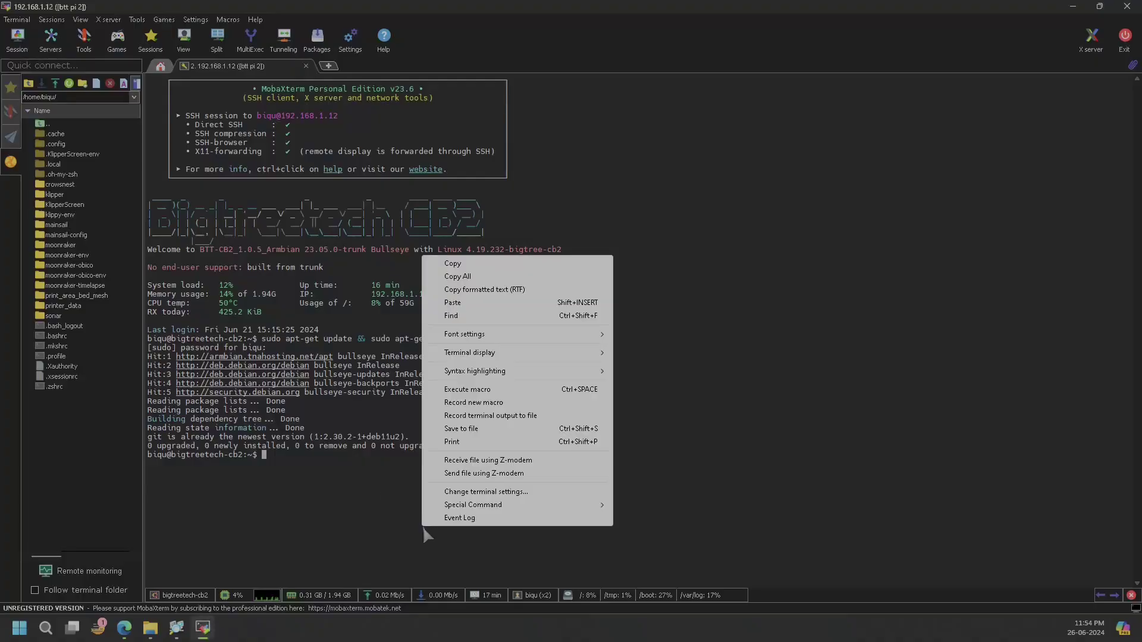
click(483, 303)
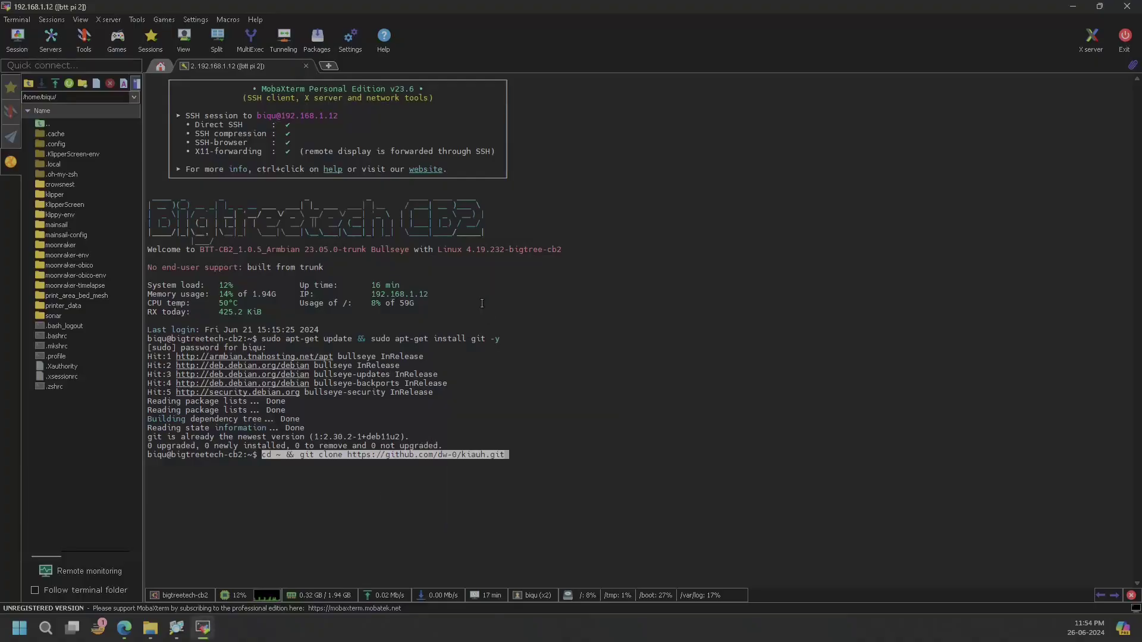
key(Return)
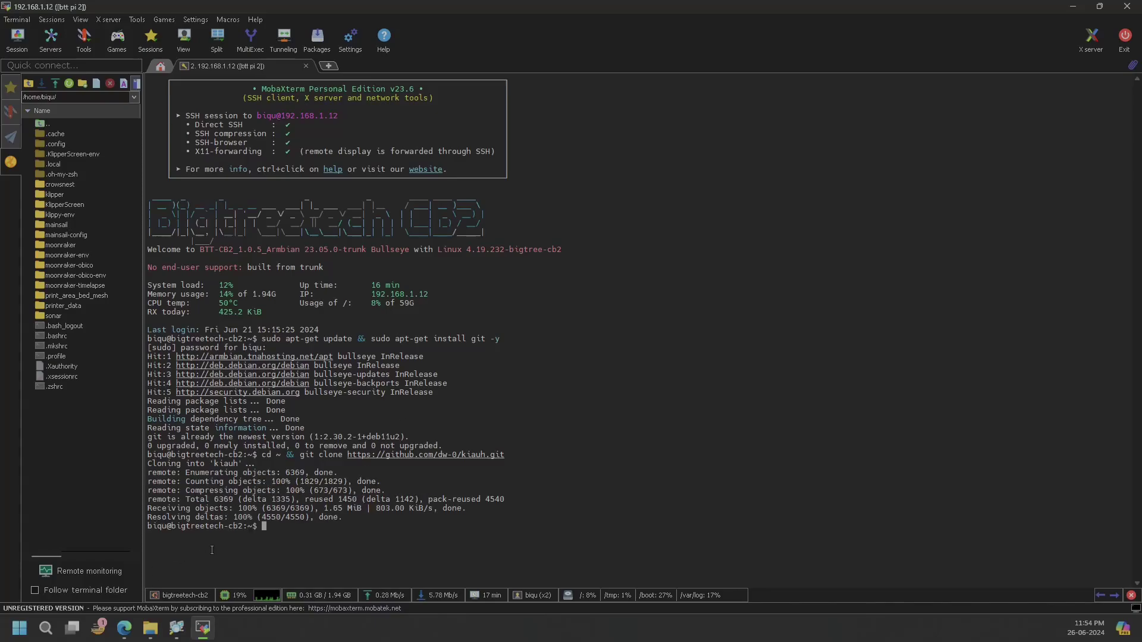
Launch KIAUH with ./kiauh/kiauh.sh copied from the README, reaching its main menu
click(124, 631)
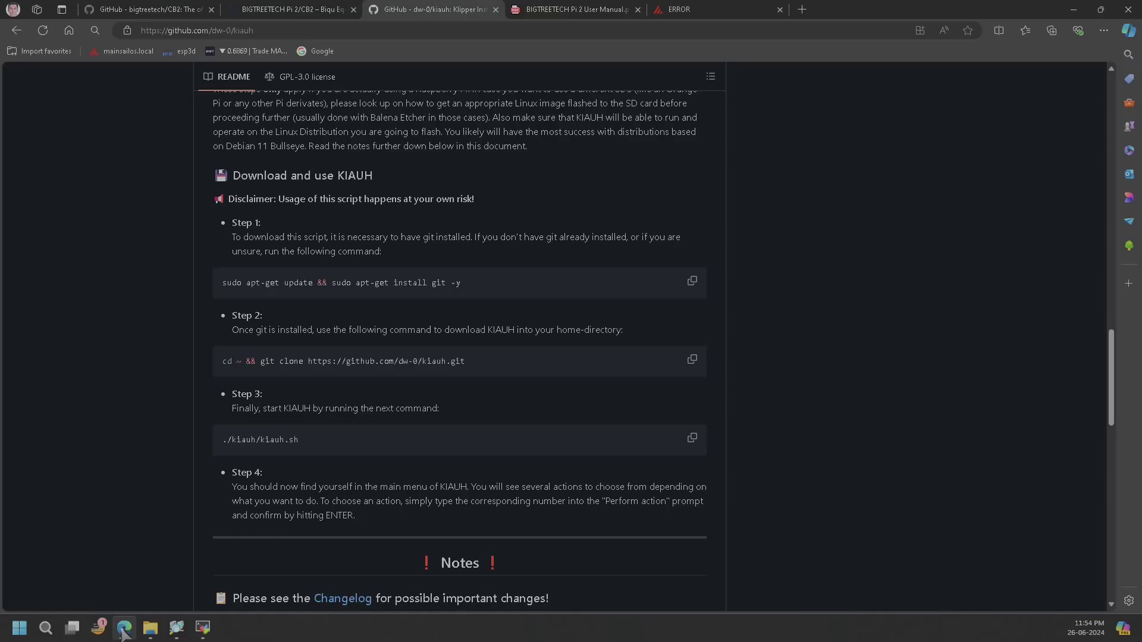
click(692, 438)
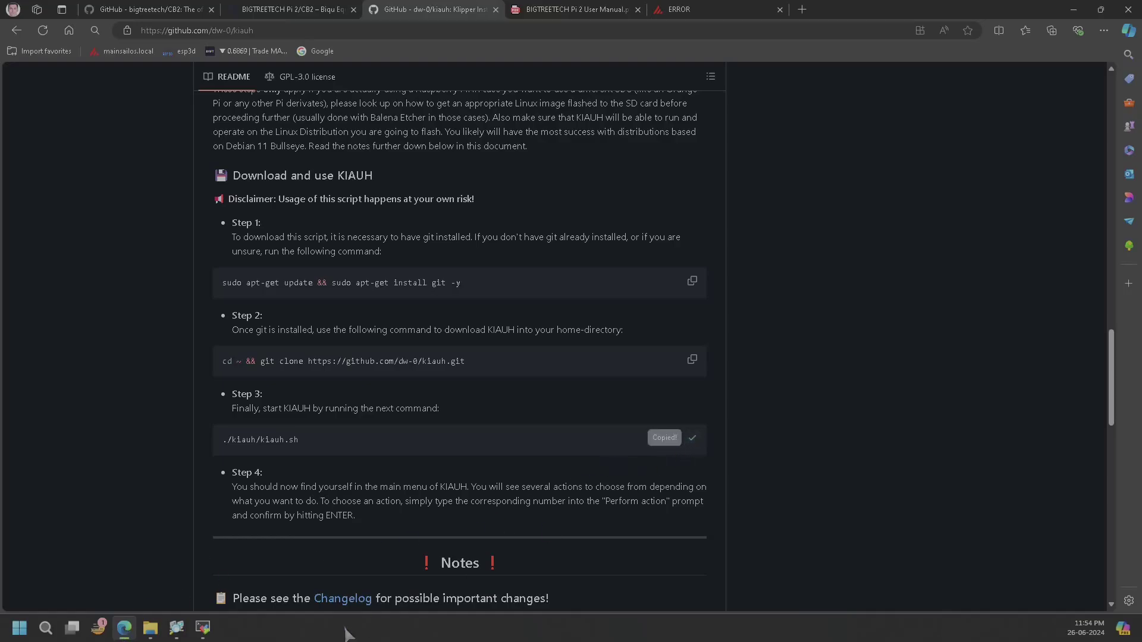
click(203, 628)
right_click(325, 534)
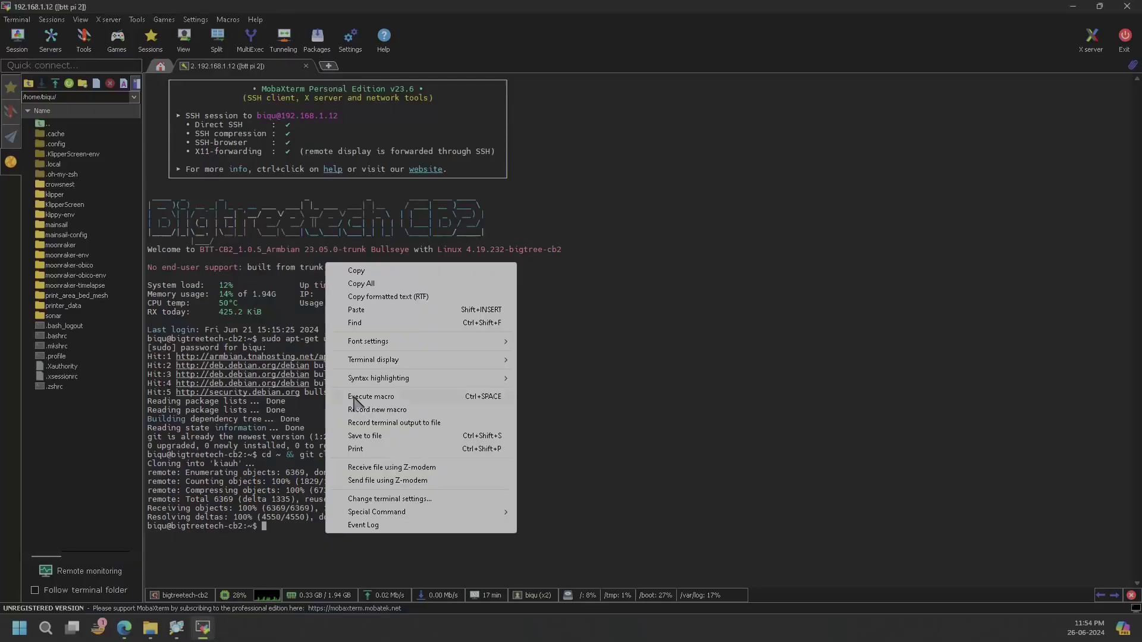
click(373, 317)
key(Return)
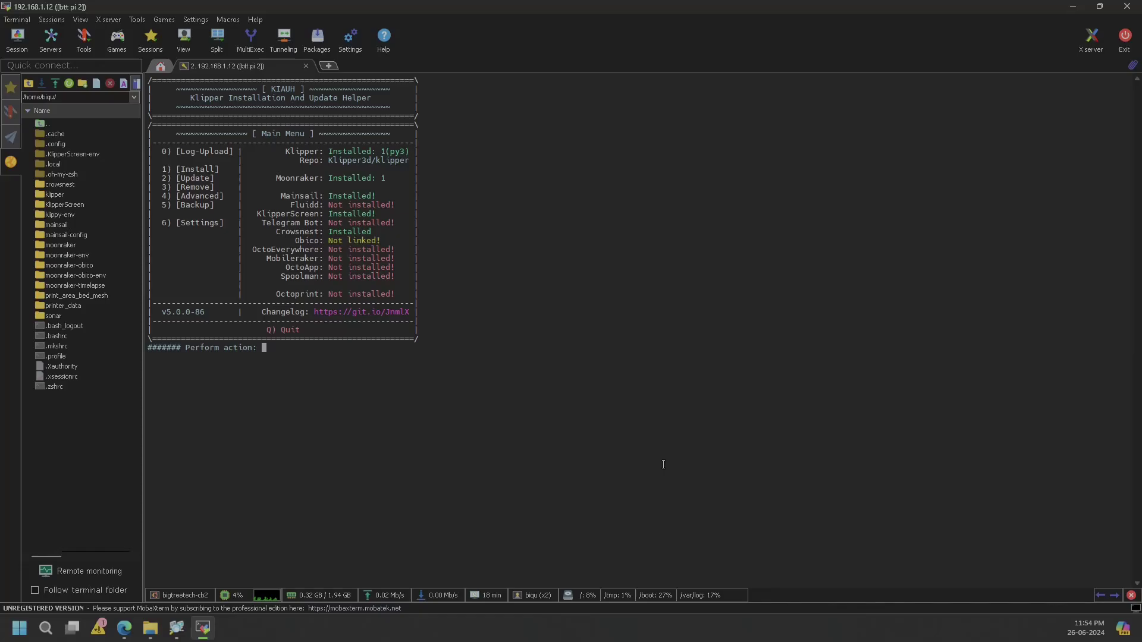
text(1)
Visit KIAUH's Installation and Update menus, return to Main Menu, then enter the Advanced Menu
key(Return)
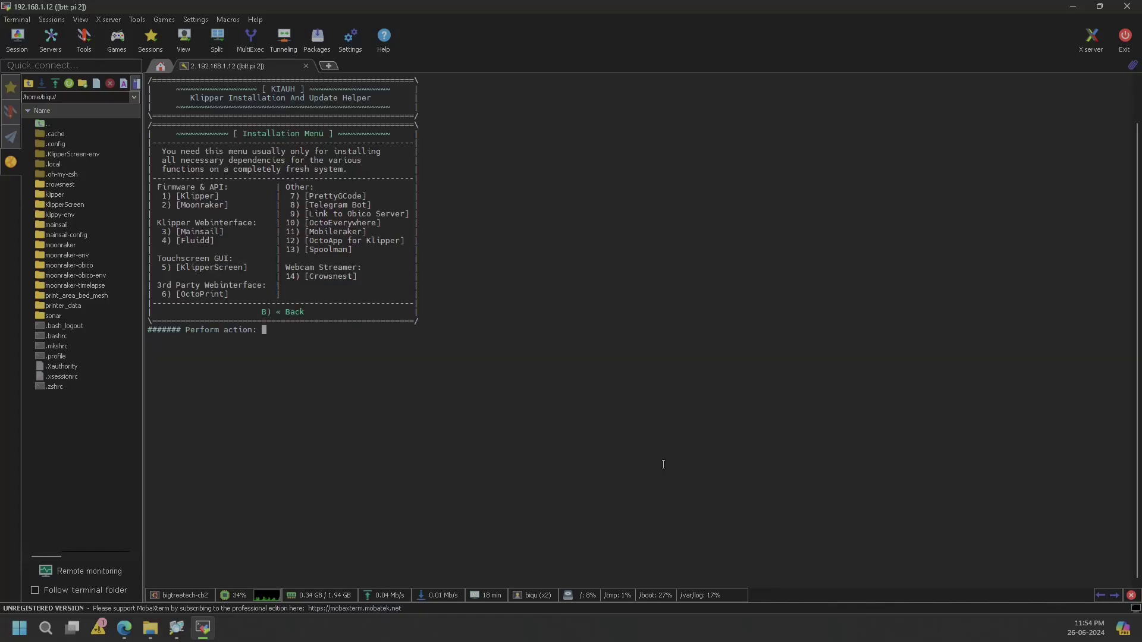
text(b)
key(Return)
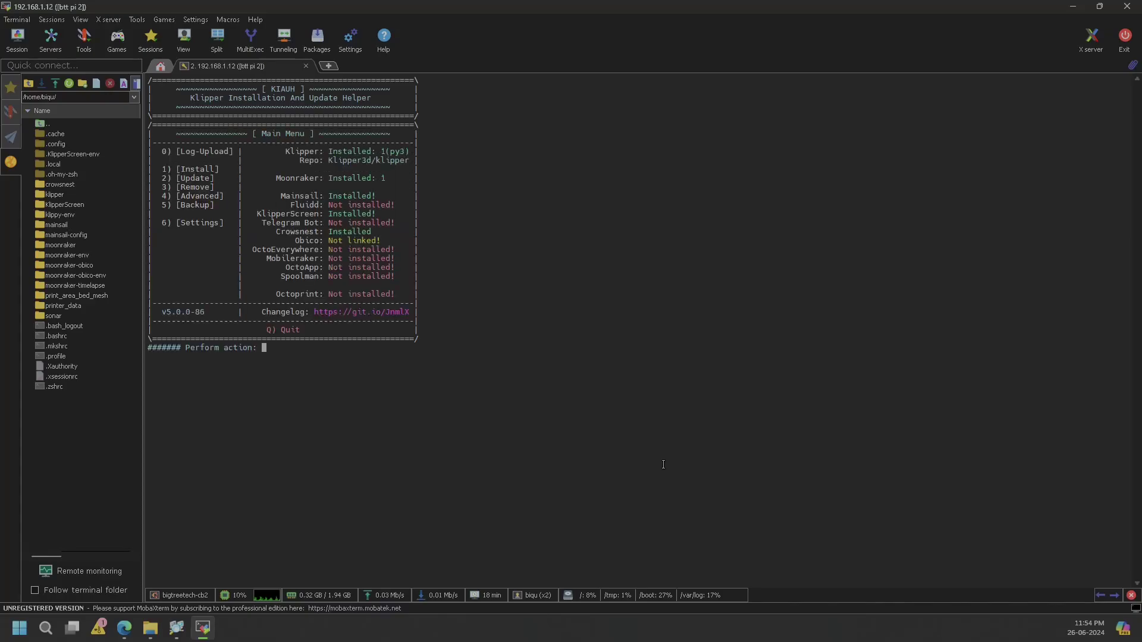
text(2)
key(Return)
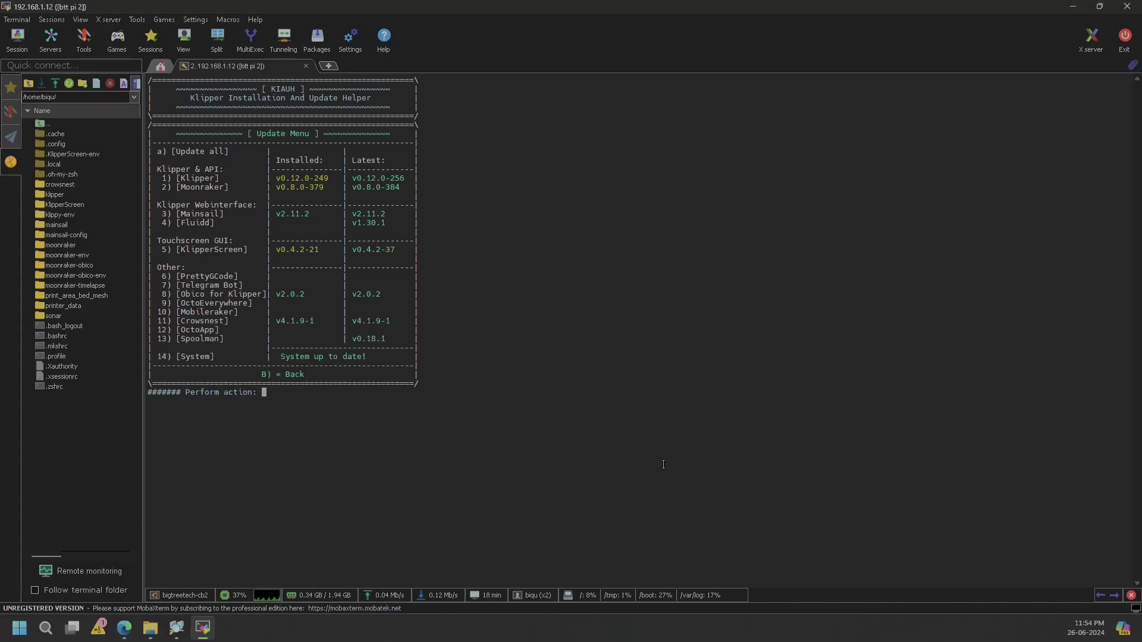
text(b)
key(Return)
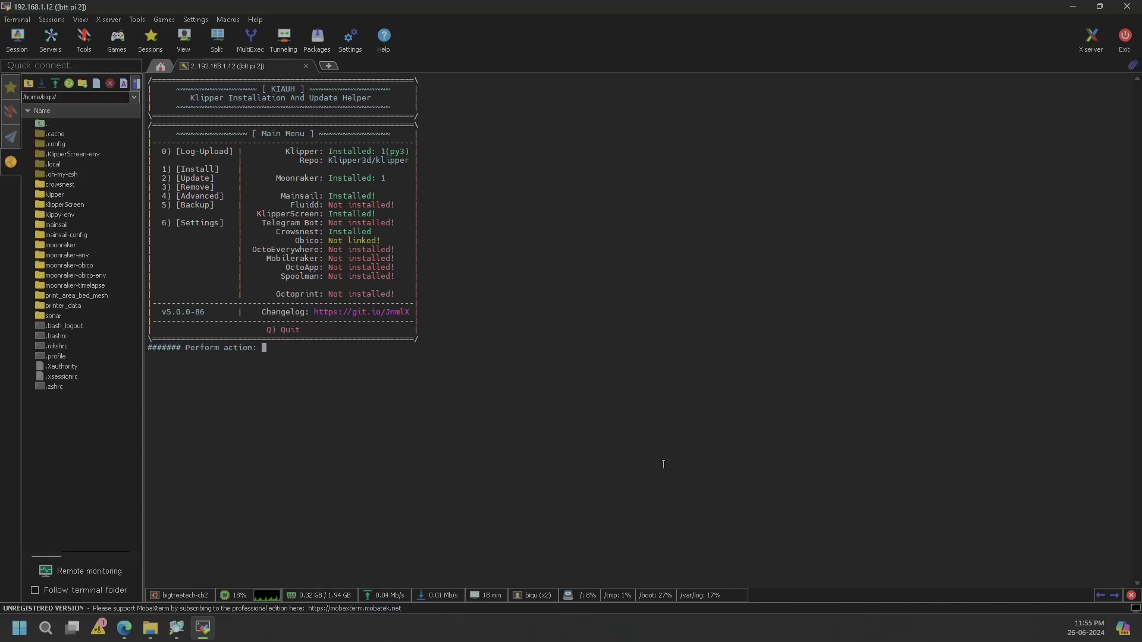
text(4)
key(Return)
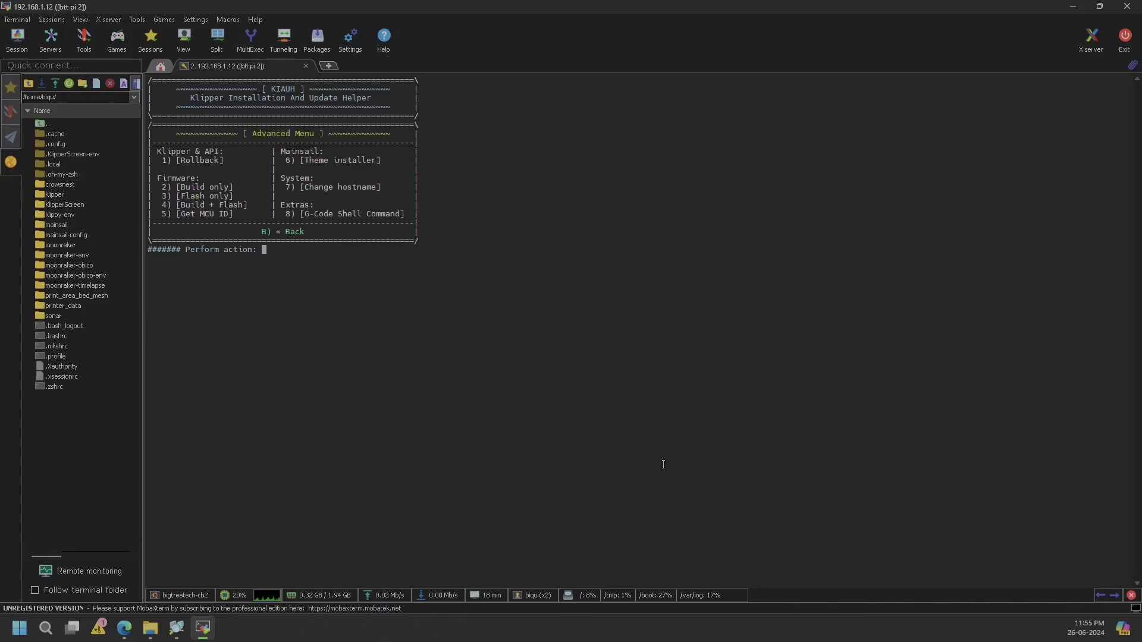
text(2)
Start the Build only action, enable low-level options and choose STMicroelectronics STM32 architecture
key(Return)
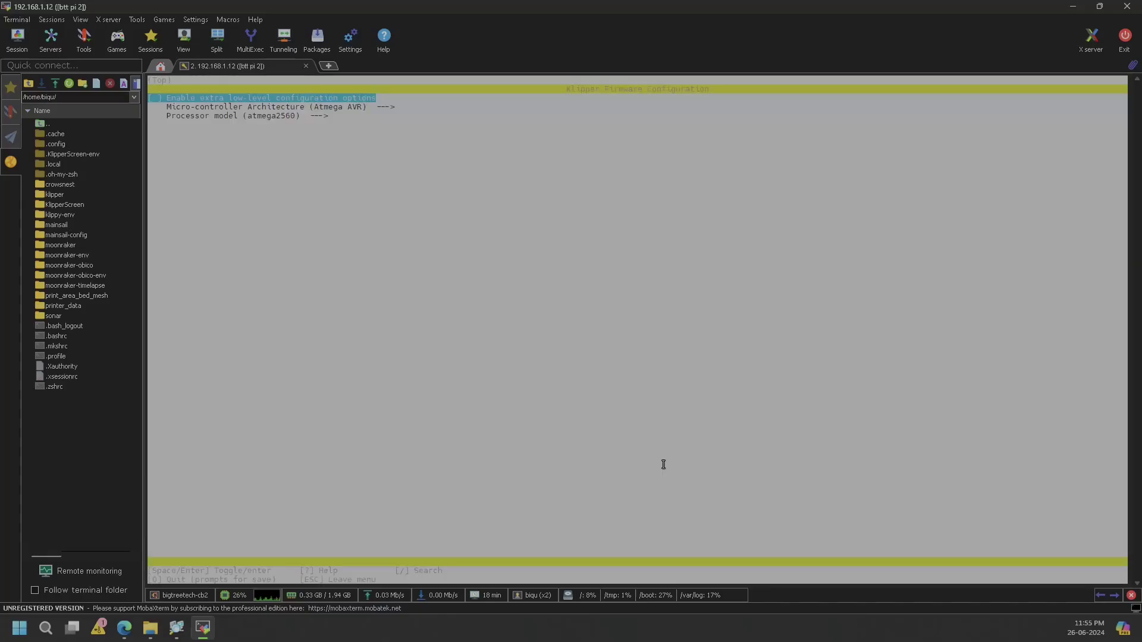
key(space)
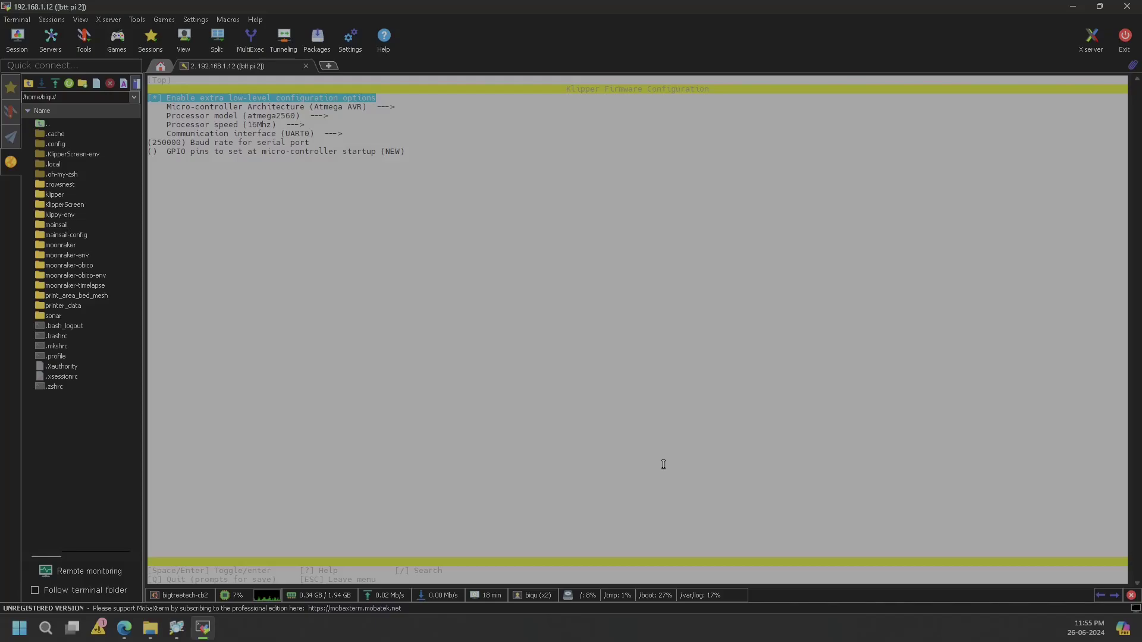
key(Down)
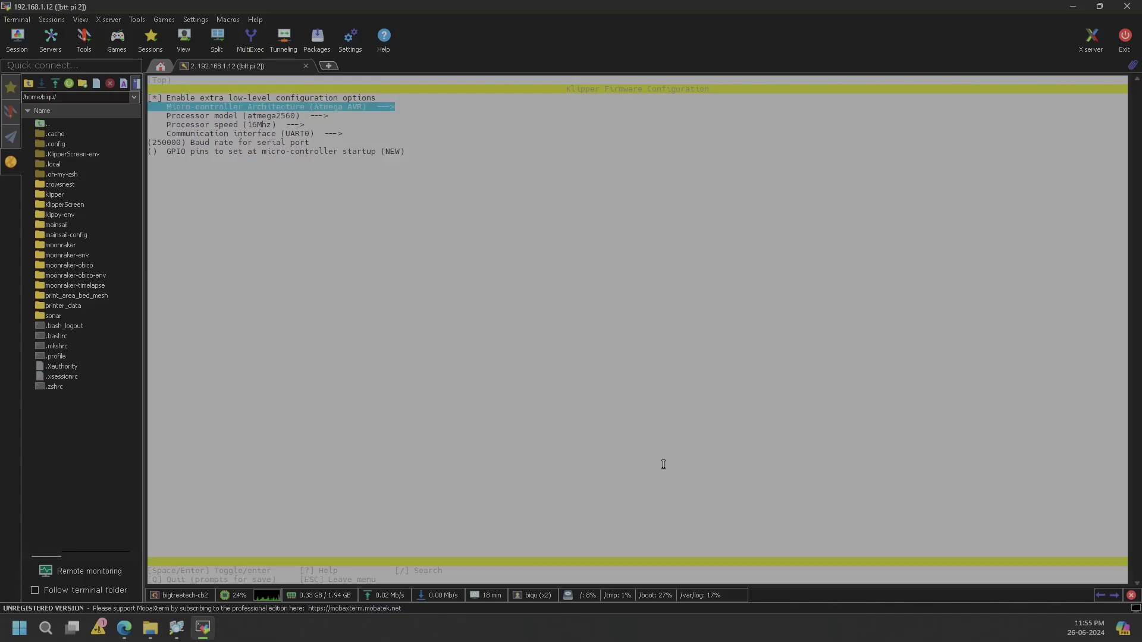
key(Return)
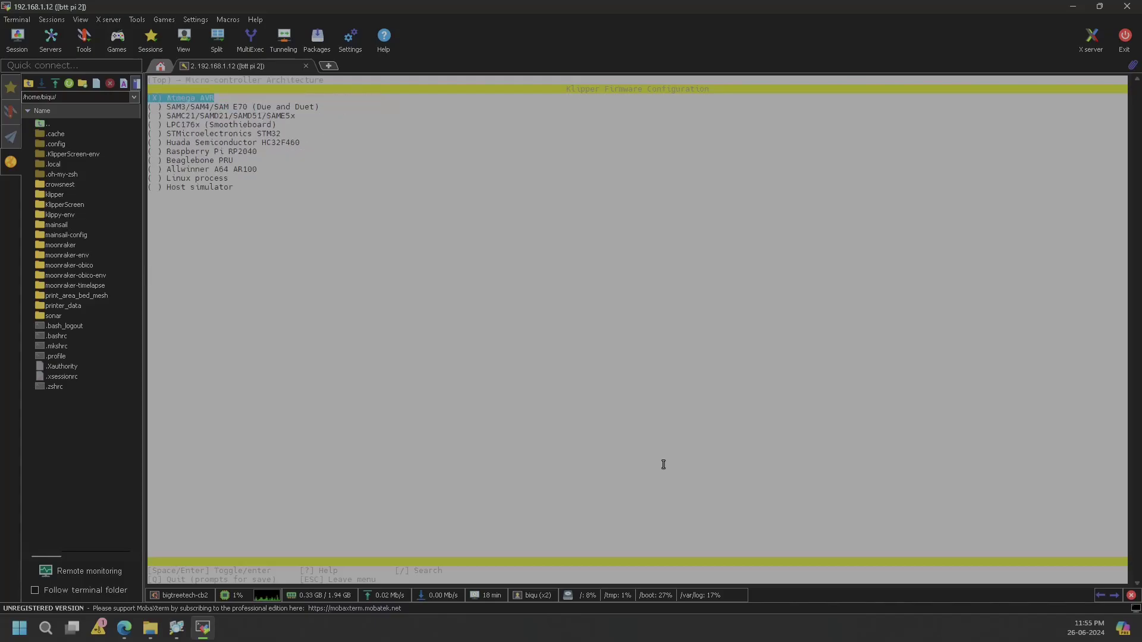
key(Down)
key(Down)
key(Down)
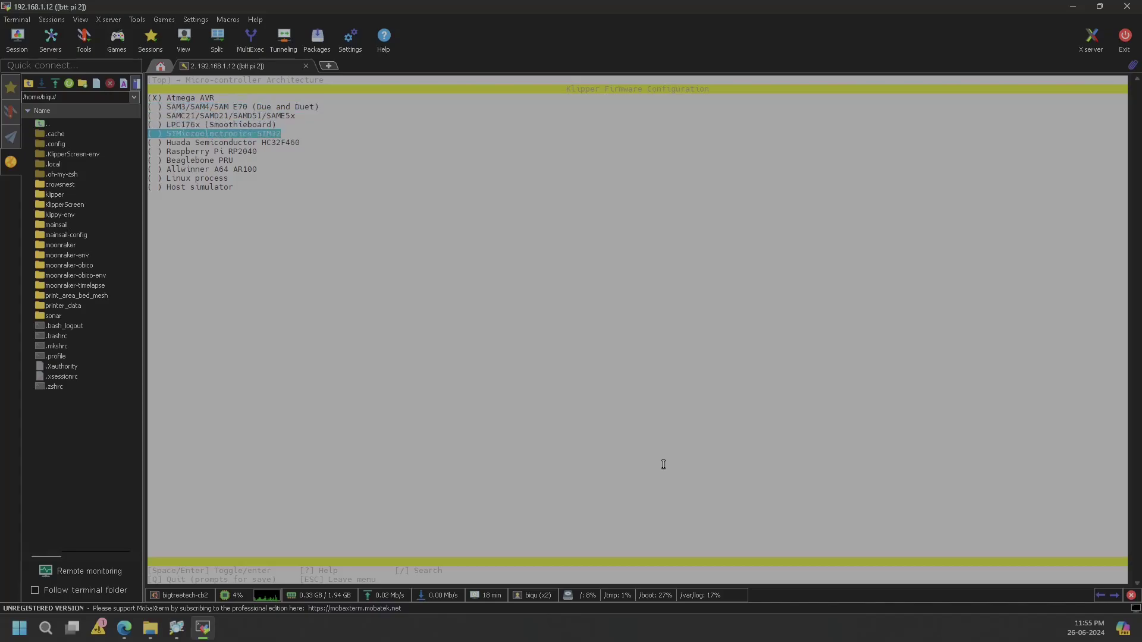
key(Down)
key(Return)
key(Down)
Choose STM32F446 as the processor model
key(Return)
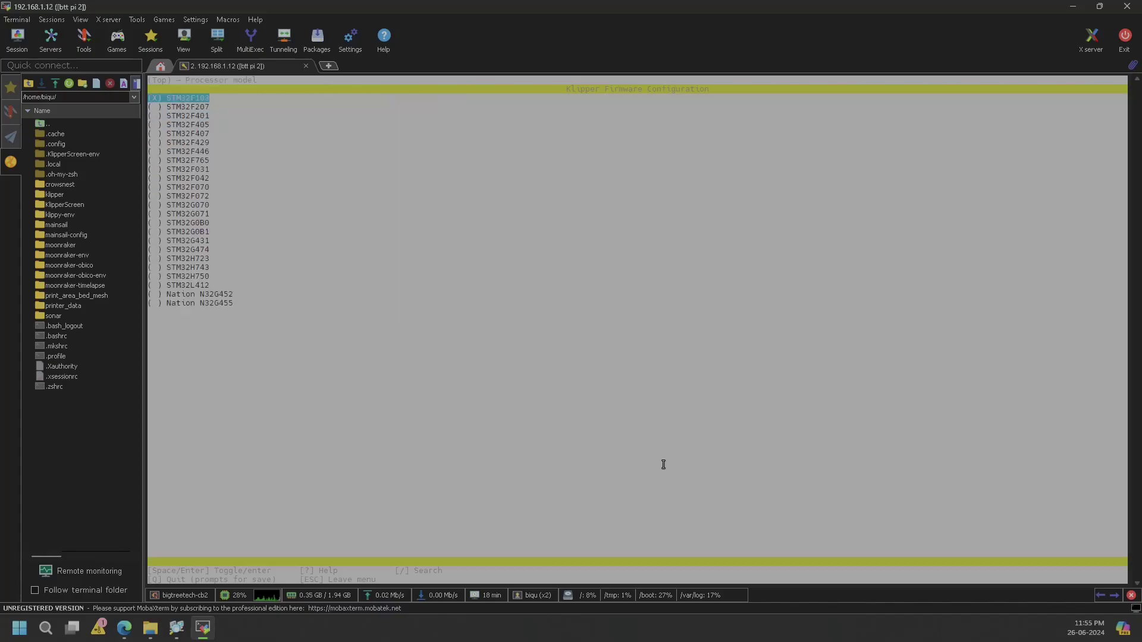
key(Down)
key(Down)
key(Down)
key(Down)
key(Down)
key(Down)
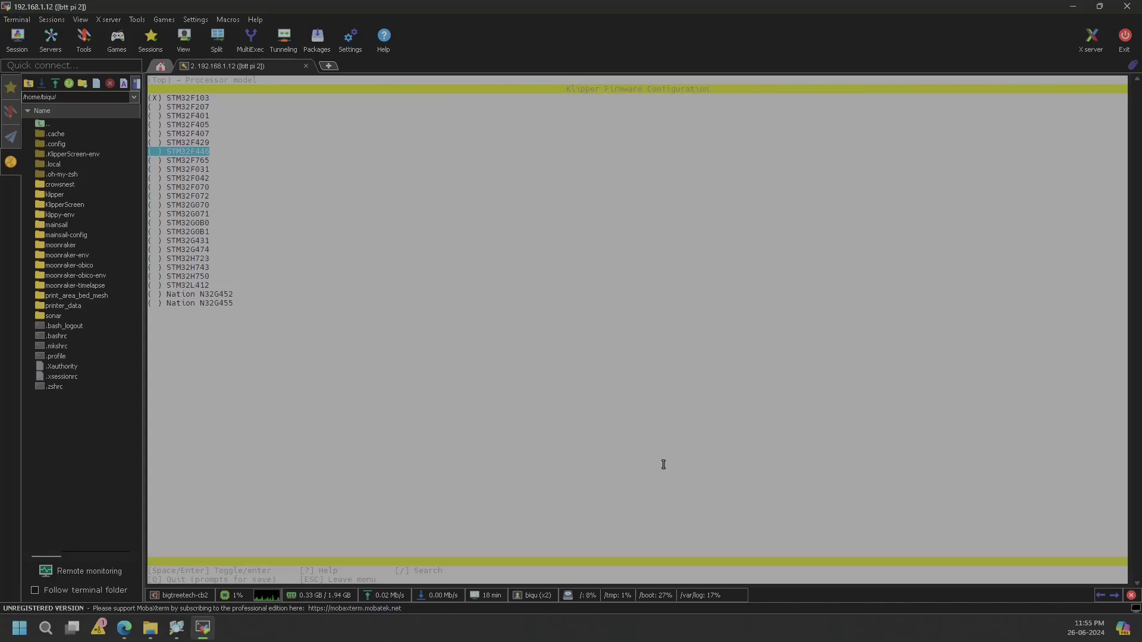
key(Up)
key(Up)
key(Up)
key(Up)
key(Down)
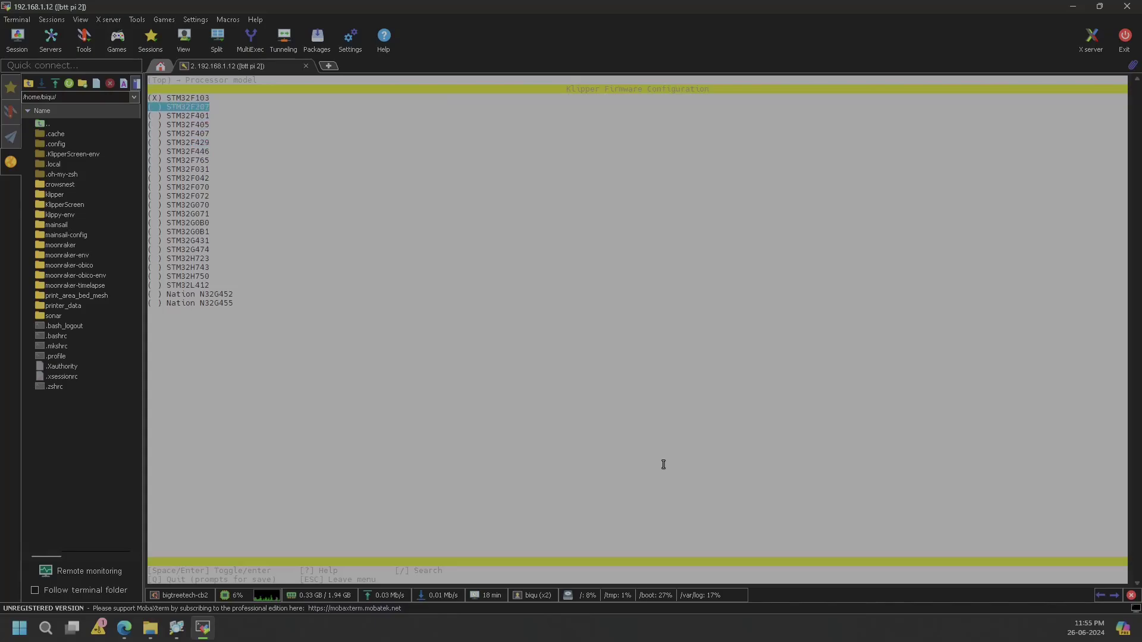
key(Down)
key(Down)
key(Down)
key(Up)
key(Up)
key(Up)
key(Up)
key(Up)
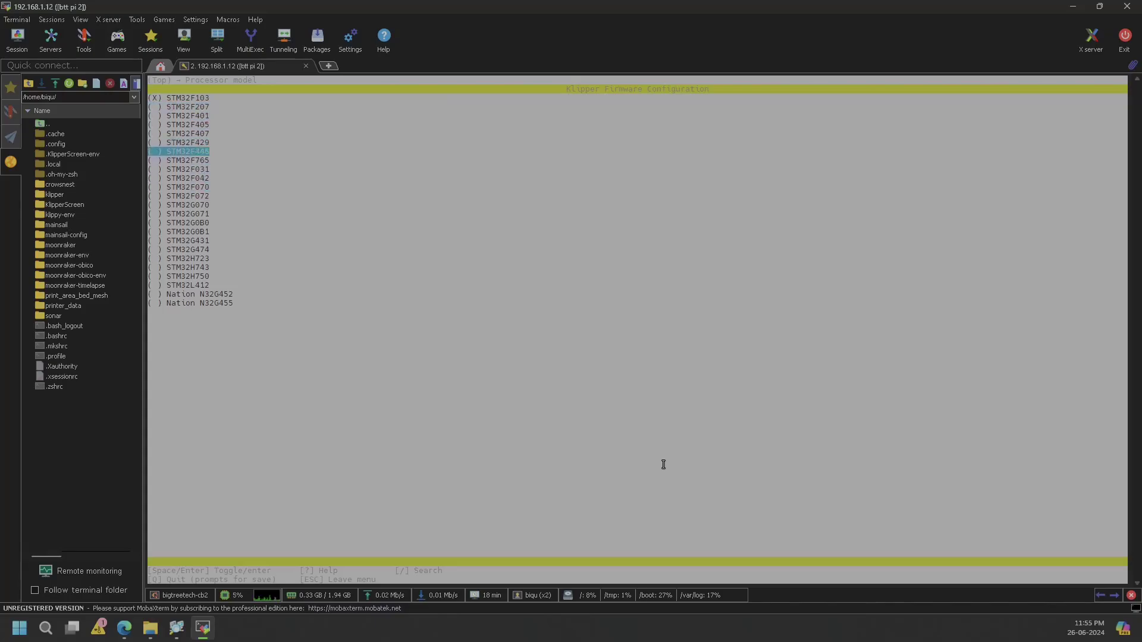
key(Return)
Set a 12 MHz crystal clock reference and keep USB on PA11/PA12 as the interface
key(Down)
key(Down)
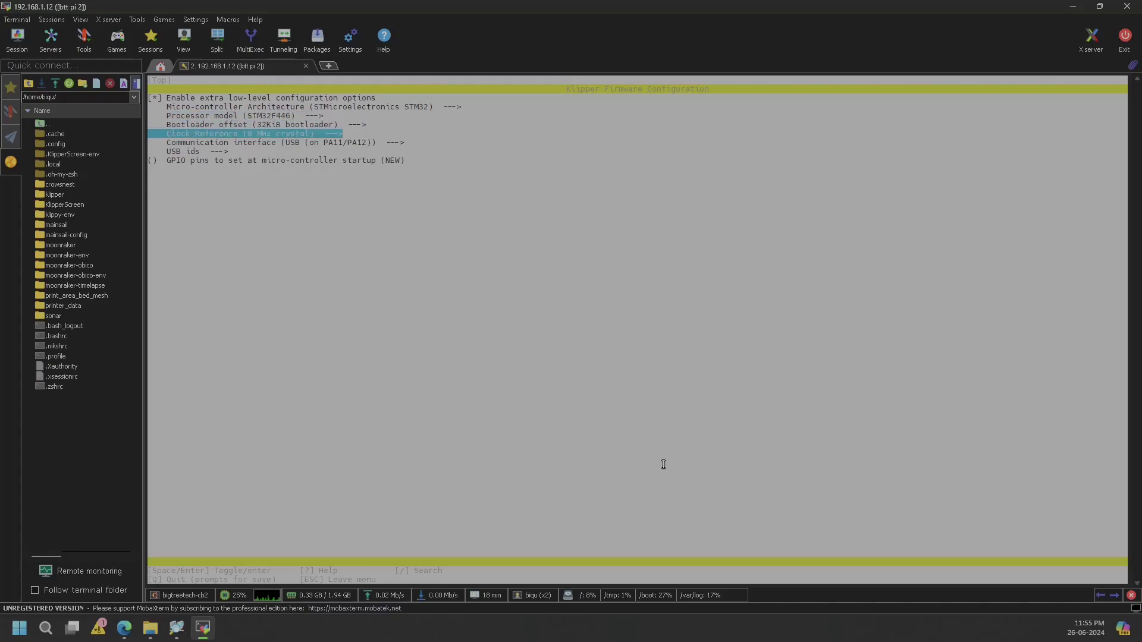
key(Return)
key(Down)
key(Return)
key(Down)
key(Return)
key(Return)
key(Down)
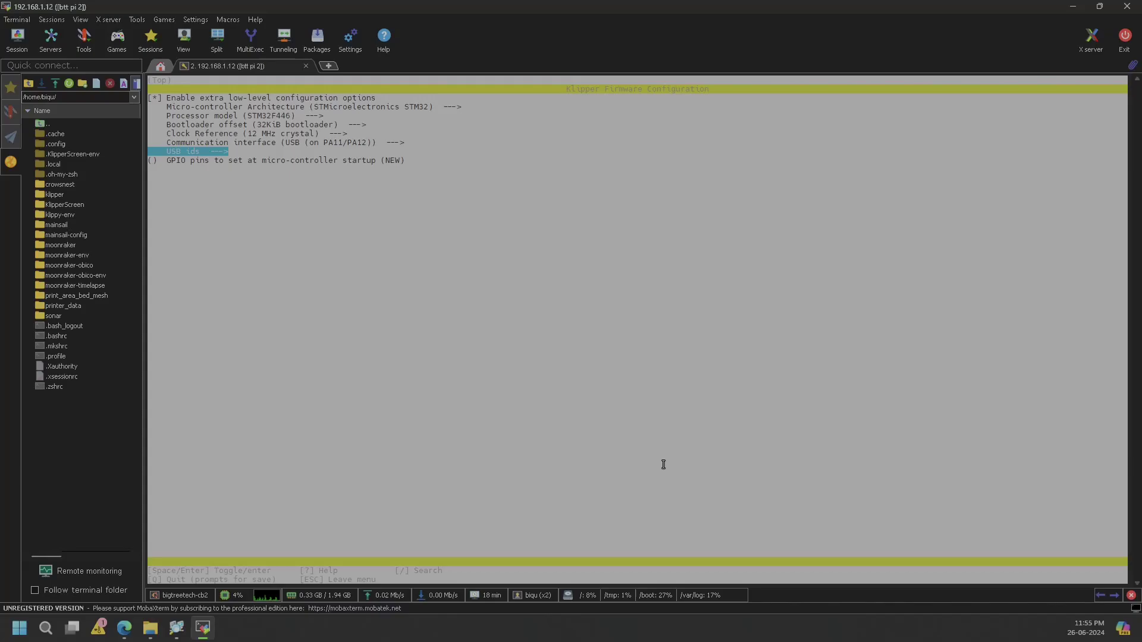
key(Down)
Review the architecture, processor and 32KiB bootloader offset settings, then quit to the save prompt
key(Up)
key(Up)
key(Up)
key(Up)
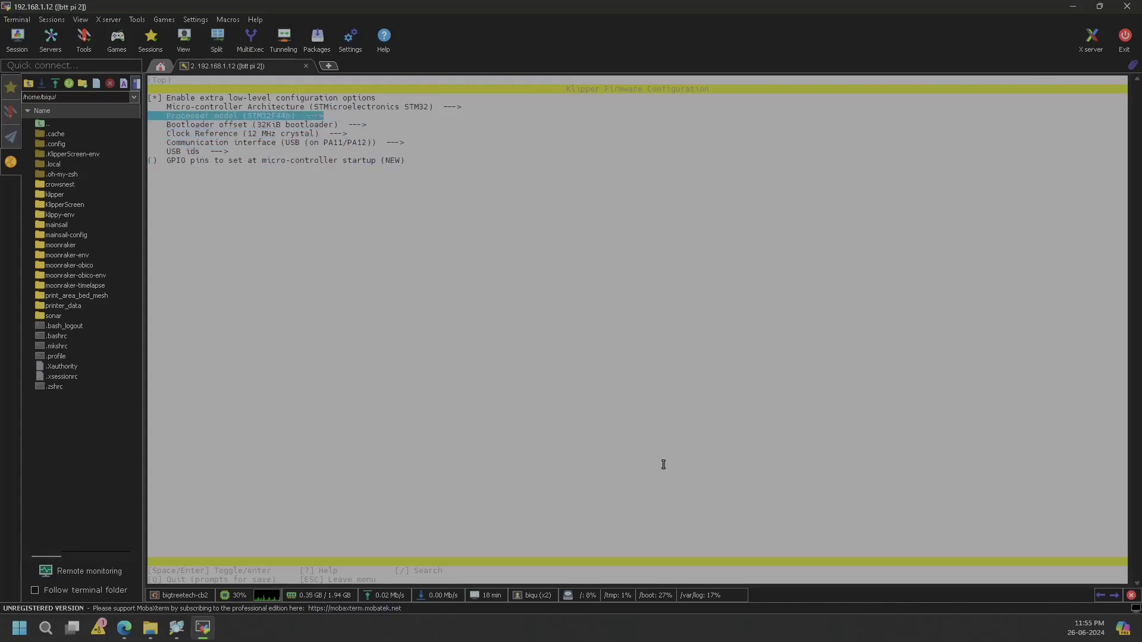
key(Up)
key(Down)
key(Down)
key(Down)
key(Down)
key(Down)
key(Up)
key(Up)
key(Up)
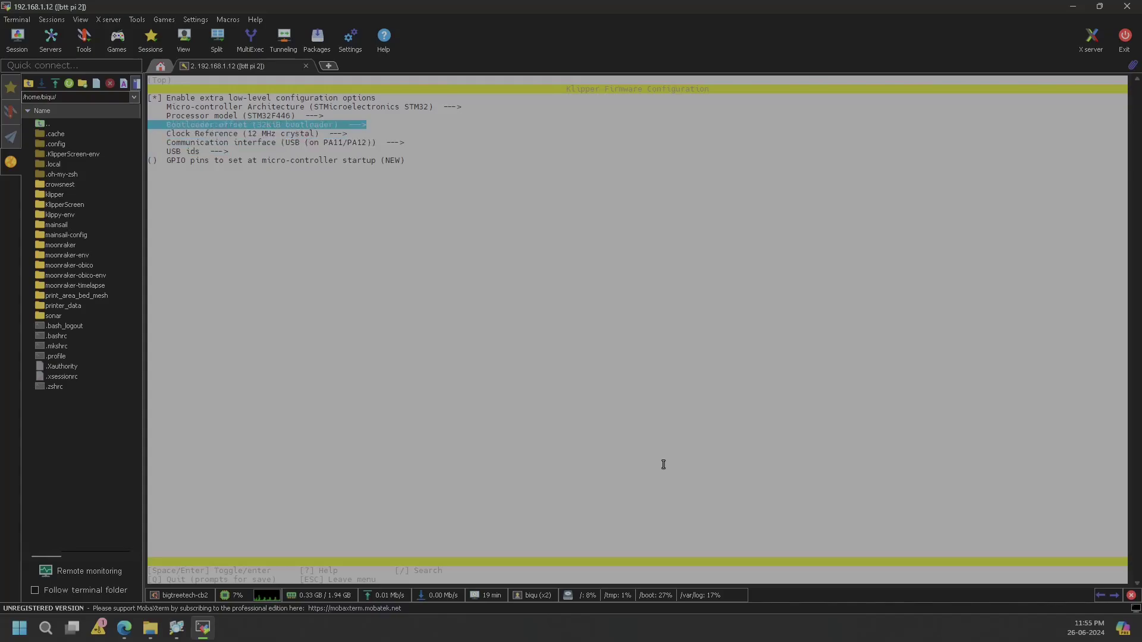
key(q)
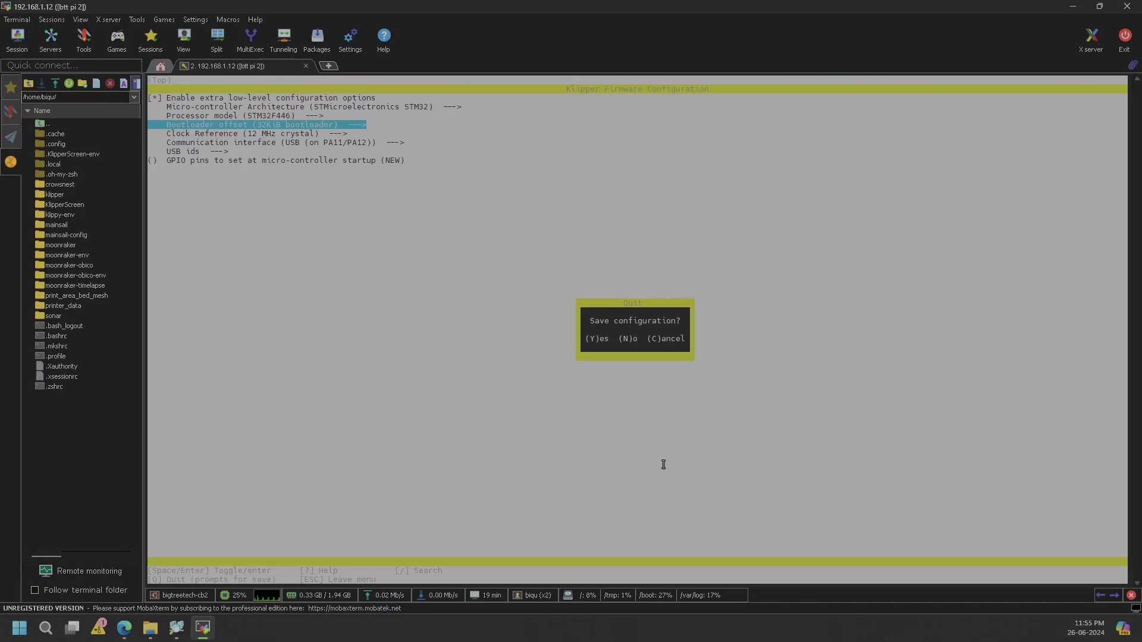
Save the configuration and let the firmware compile through to klipper.bin
key(y)
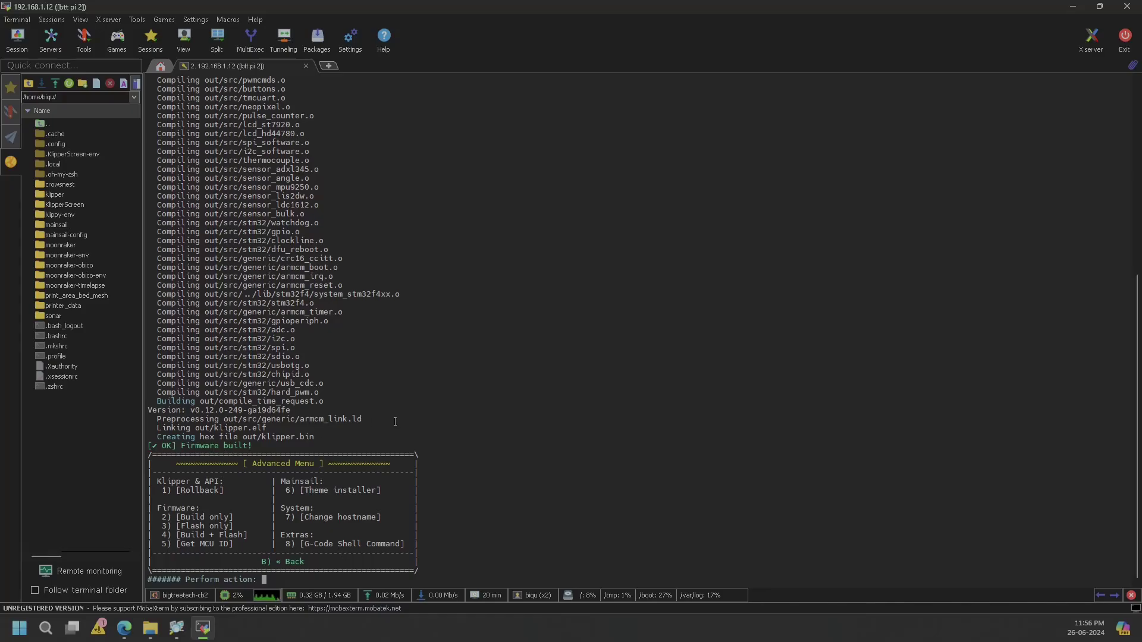
Note the klipper.bin output line, refresh the SFTP browser and open the klipper/out folder
drag(282, 440, 170, 439)
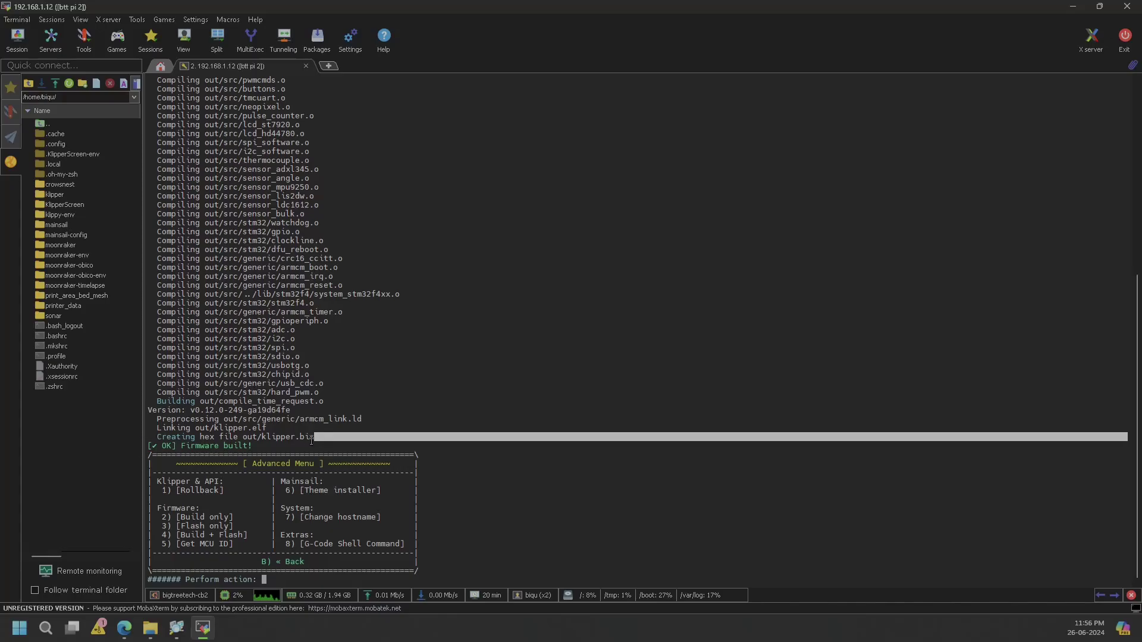
click(170, 440)
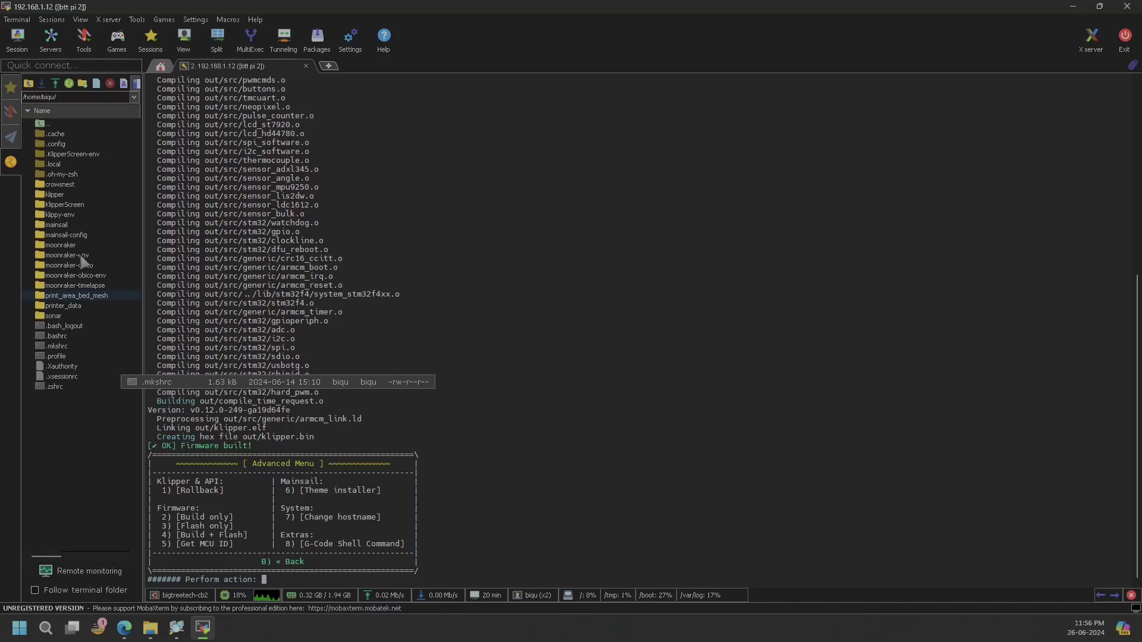
click(69, 84)
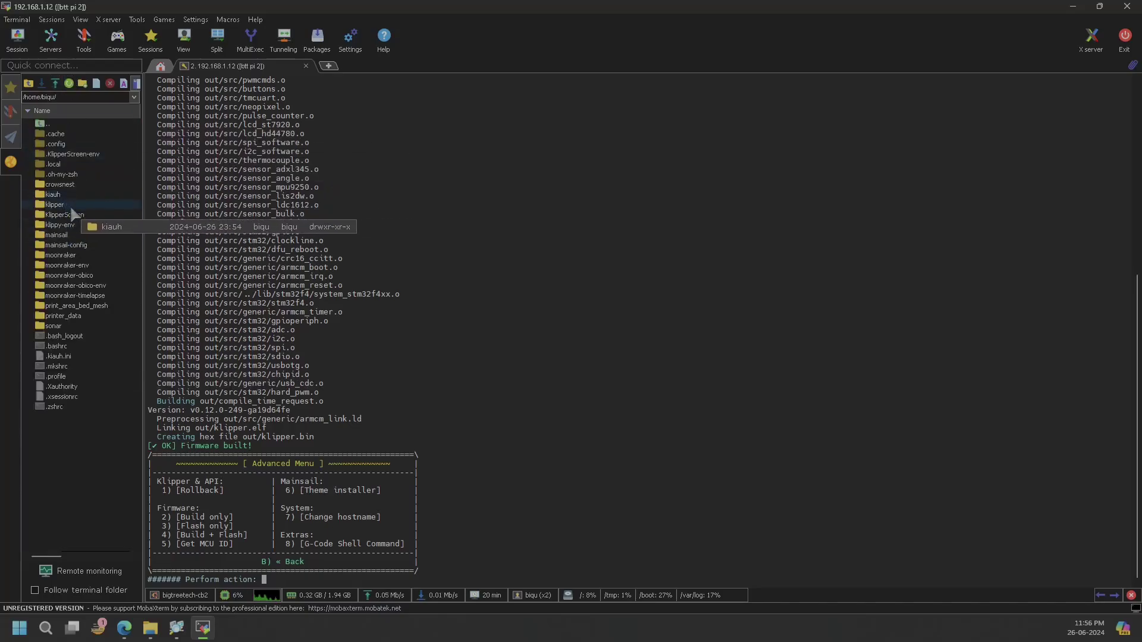
double_click(70, 205)
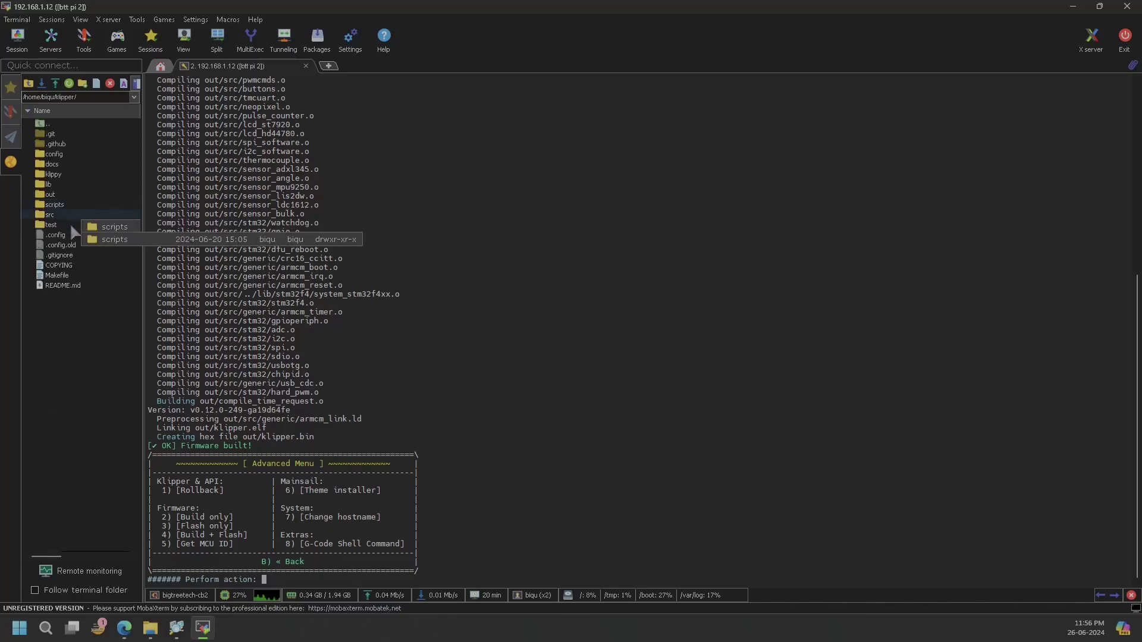
double_click(63, 194)
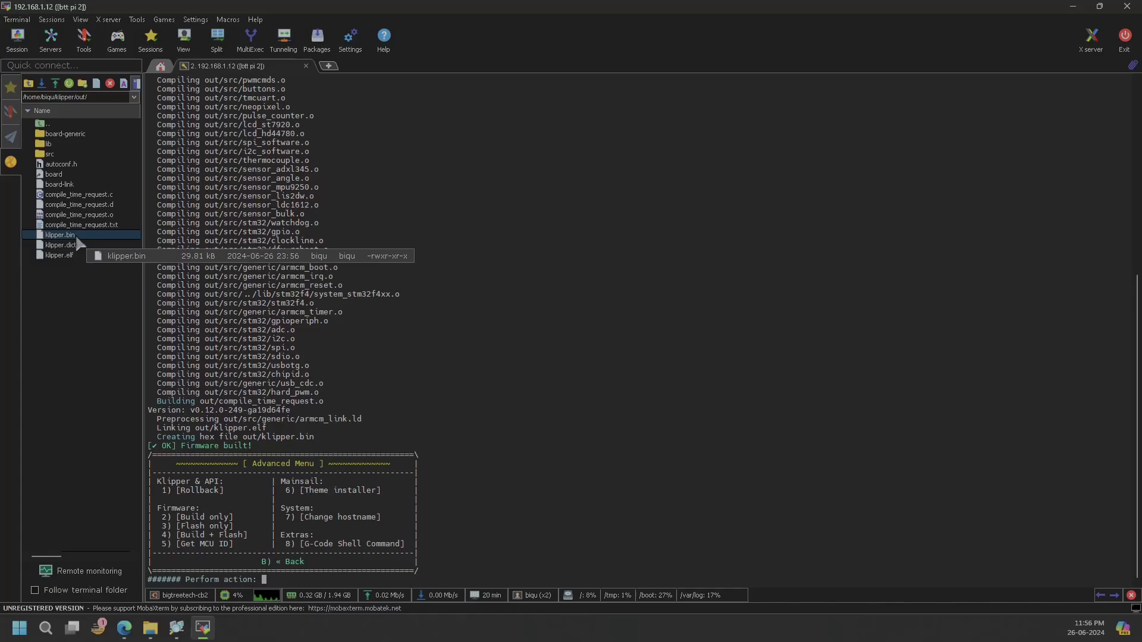
Download klipper.bin to the PC's Downloads folder
right_click(100, 236)
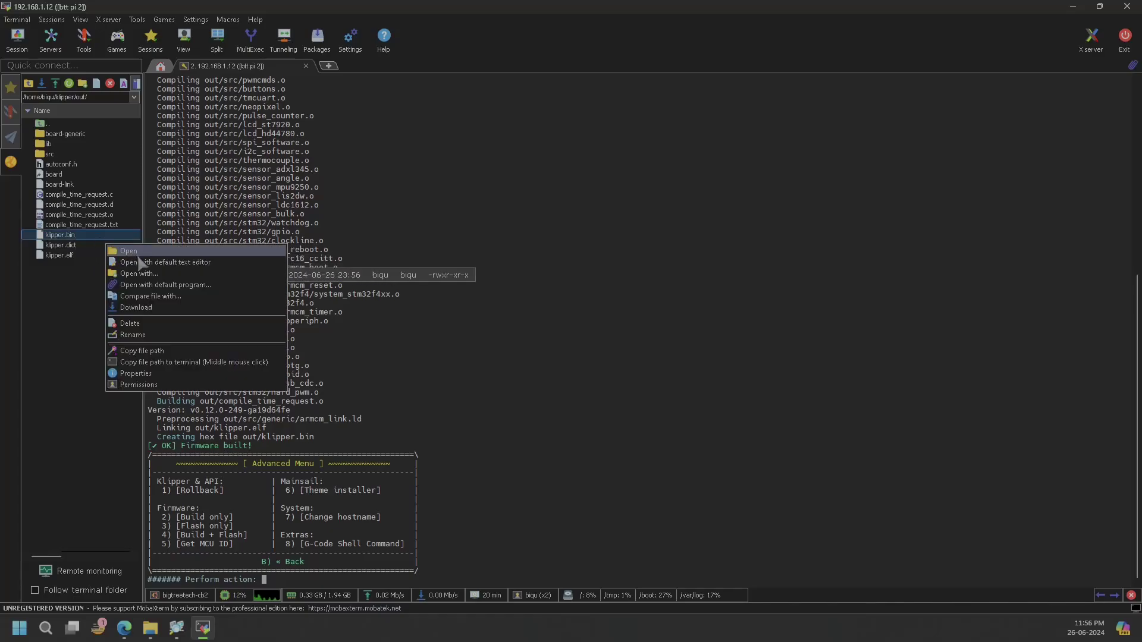
click(142, 308)
scroll(586, 333, up, 3)
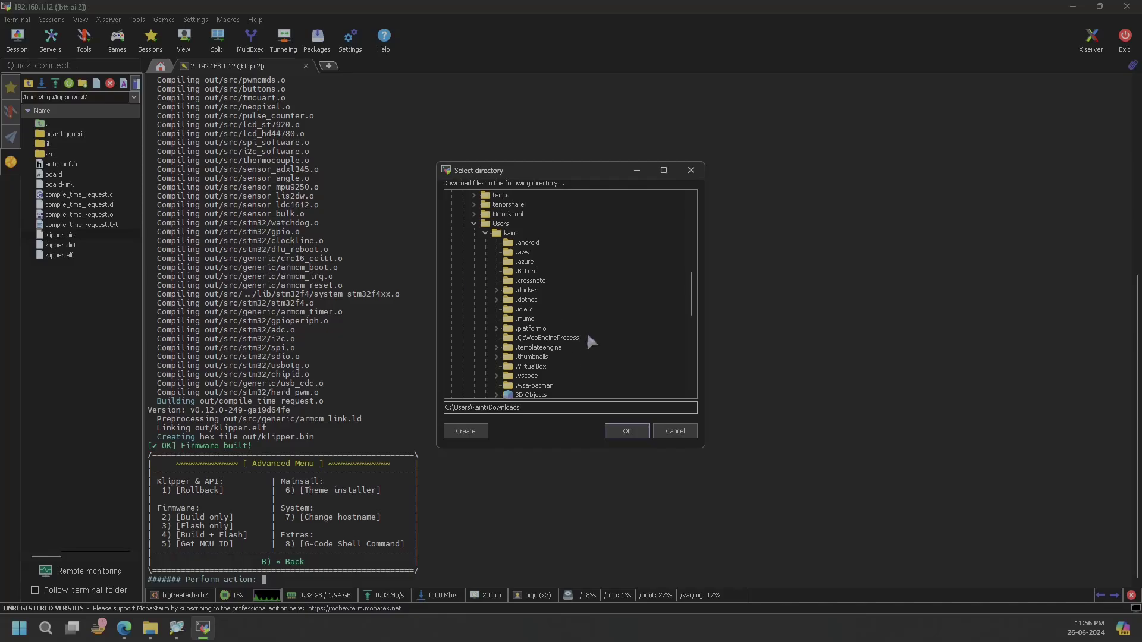
scroll(587, 333, up, 3)
scroll(586, 333, up, 3)
scroll(586, 333, up, 3)
scroll(586, 333, down, 4)
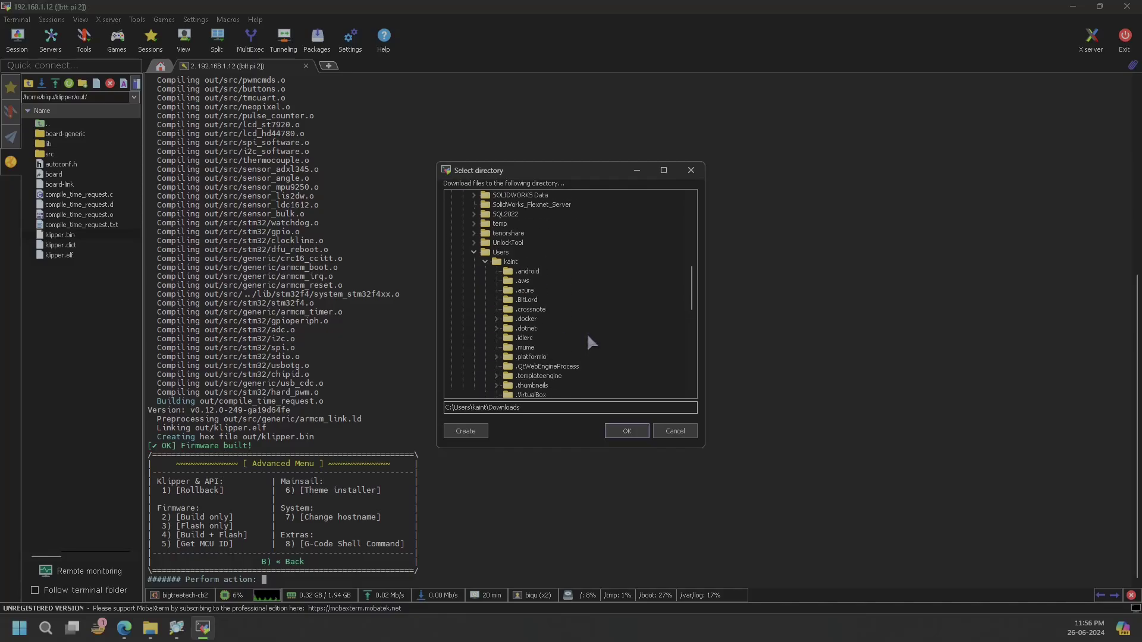
scroll(589, 336, down, 4)
scroll(592, 338, down, 4)
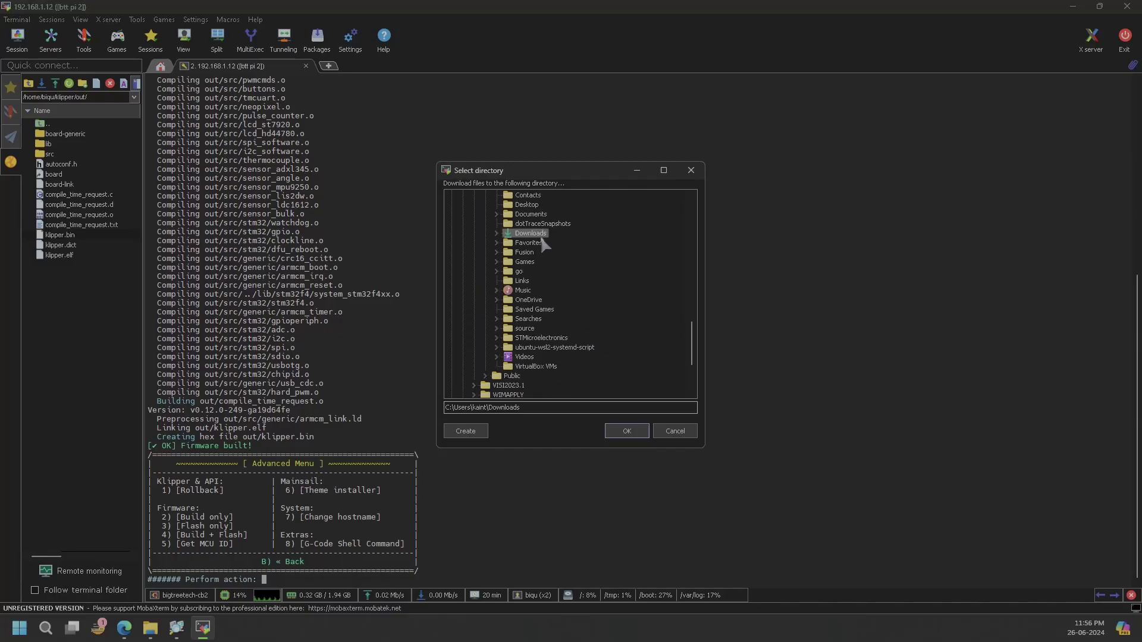
click(632, 432)
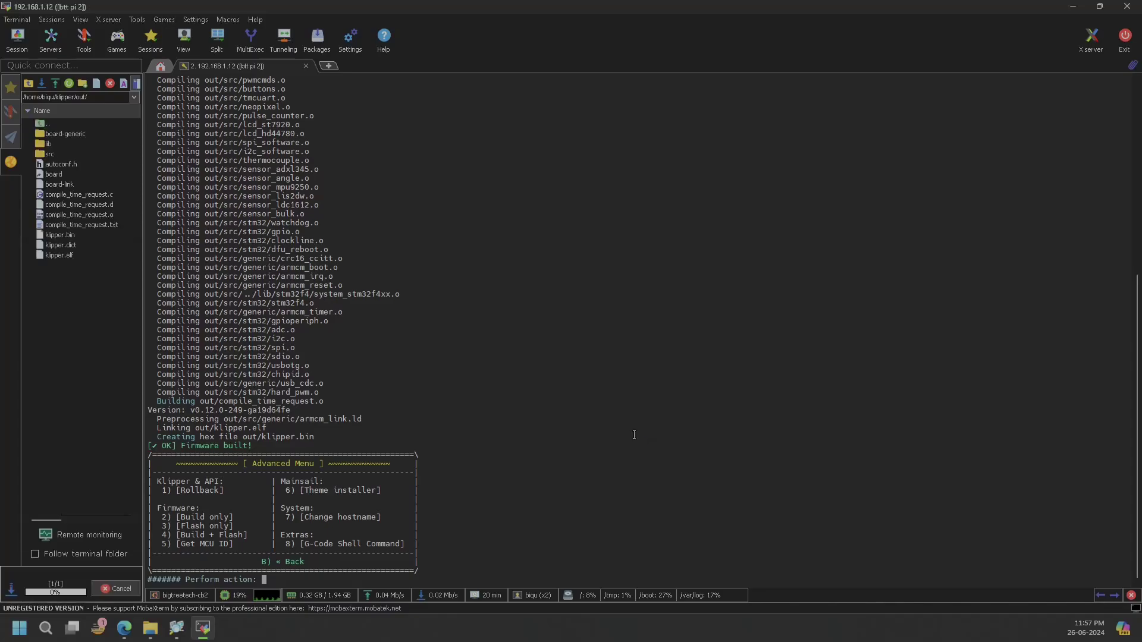